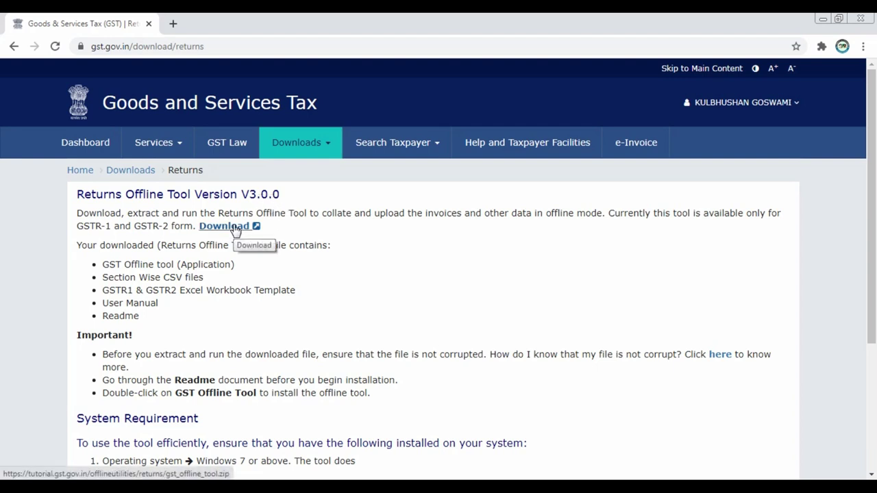
Step: Switch to the file explorer and examine the extracted files in the gst_offline_tool folder, including the GST Offline Tool application
mouse_move(96, 487)
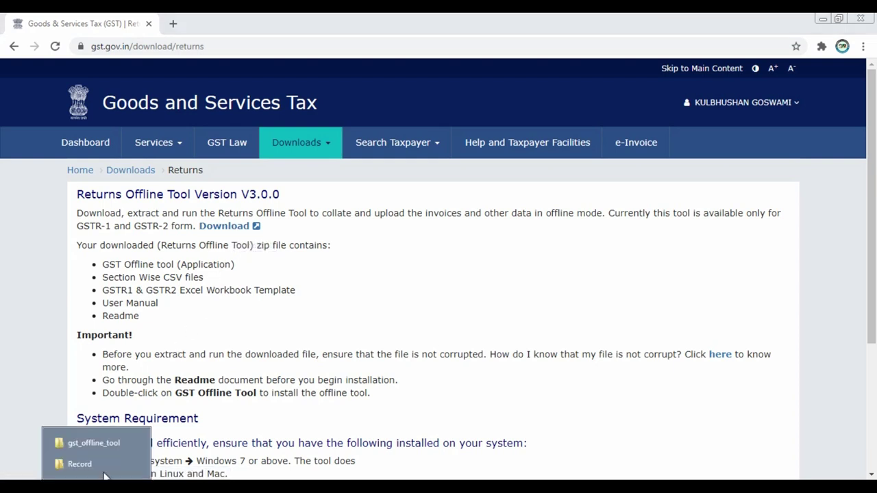
click(79, 464)
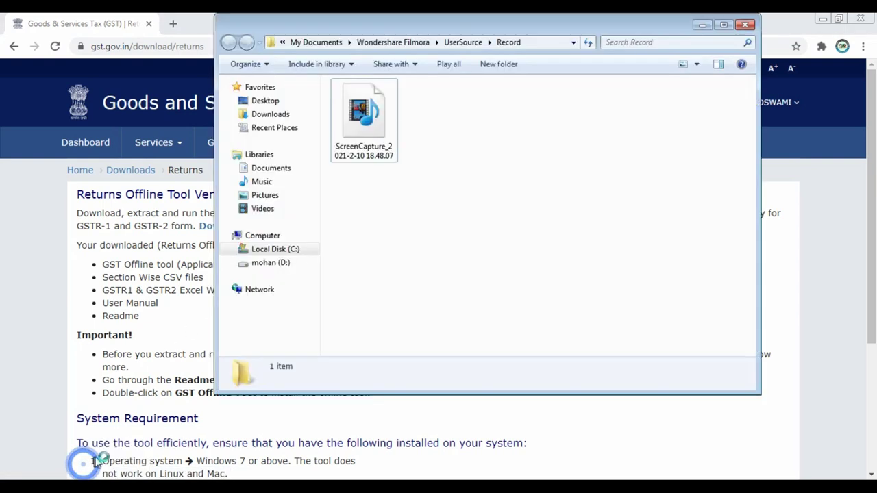
mouse_move(96, 488)
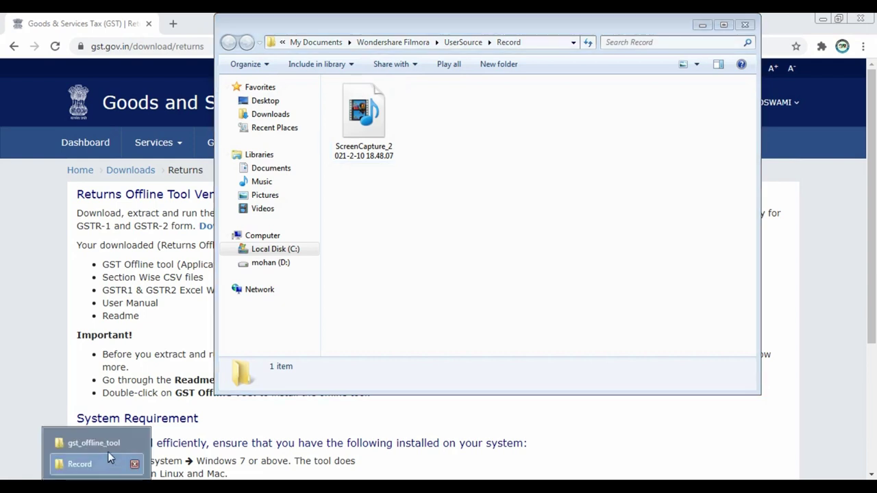
click(87, 443)
click(211, 222)
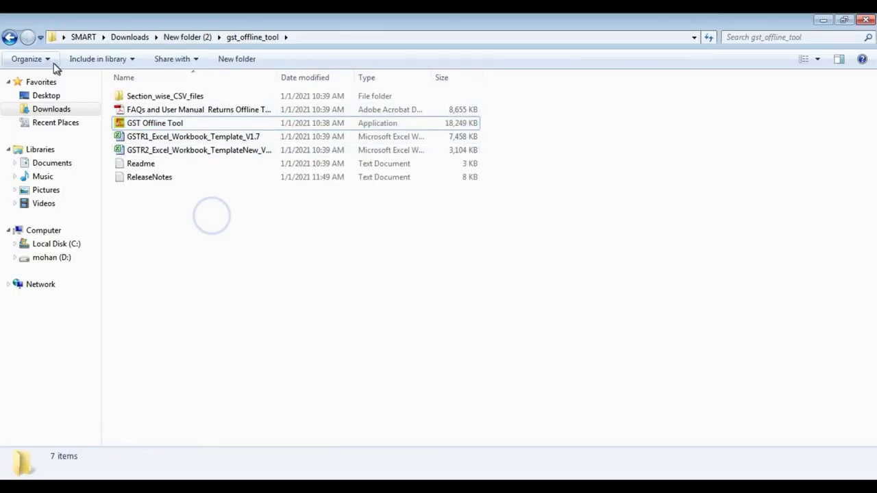
click(9, 36)
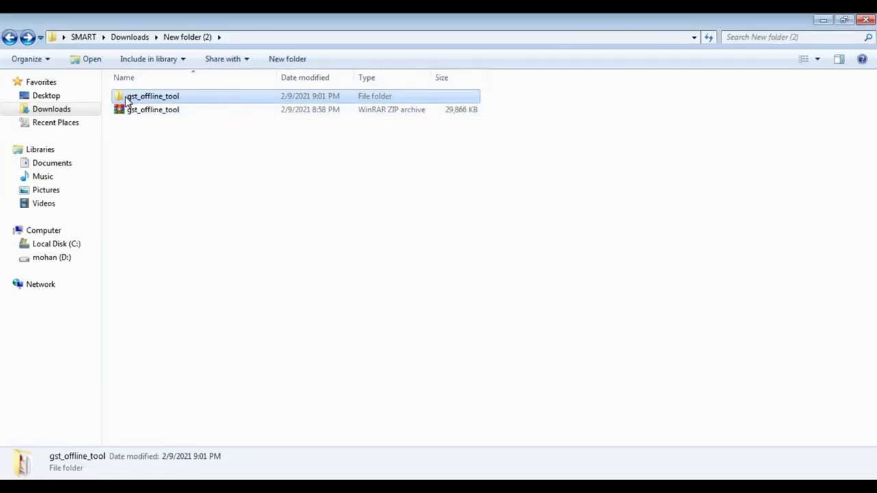
double_click(126, 100)
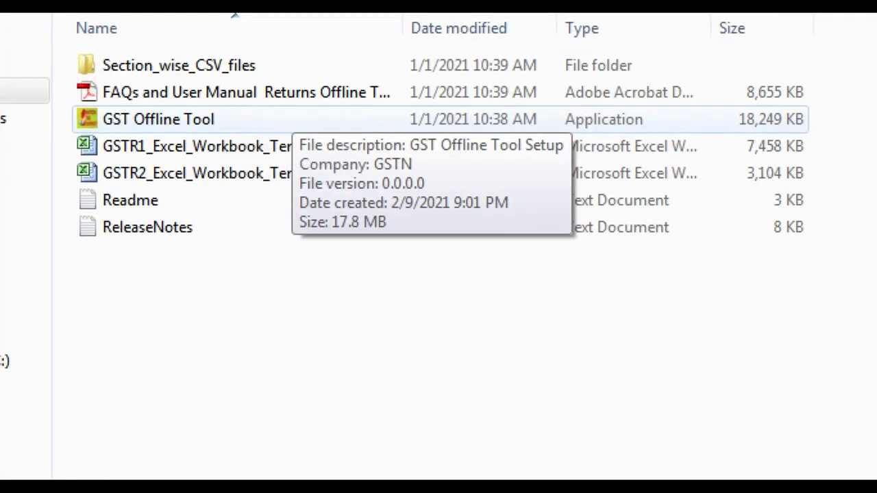
drag(50, 98, 277, 135)
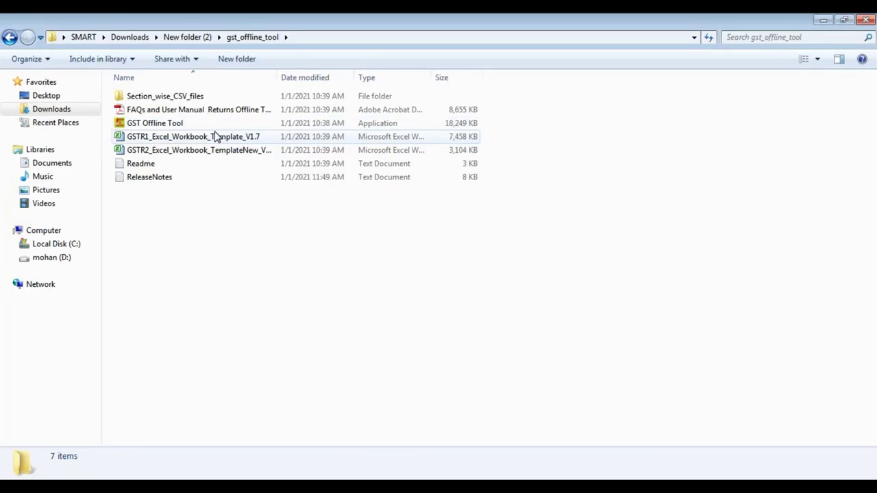
Step: Minimize the open windows to reach the desktop and select the GST Offline Tool shortcut
click(822, 19)
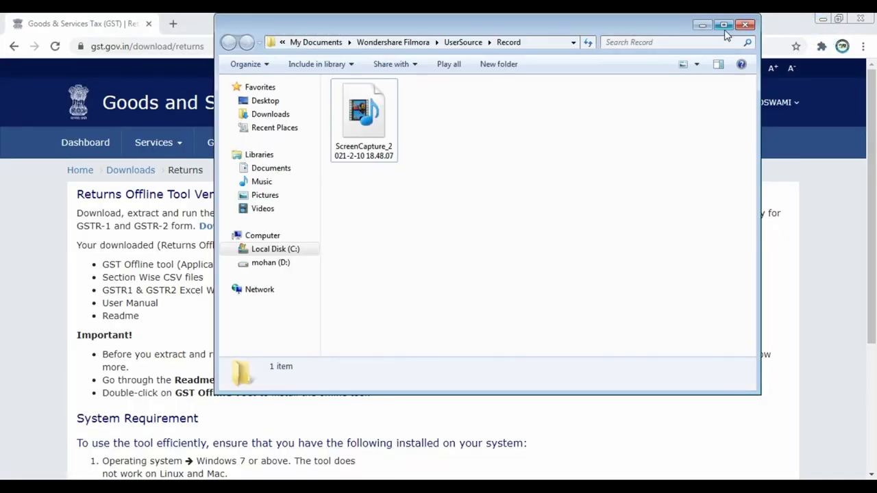
click(706, 23)
click(816, 23)
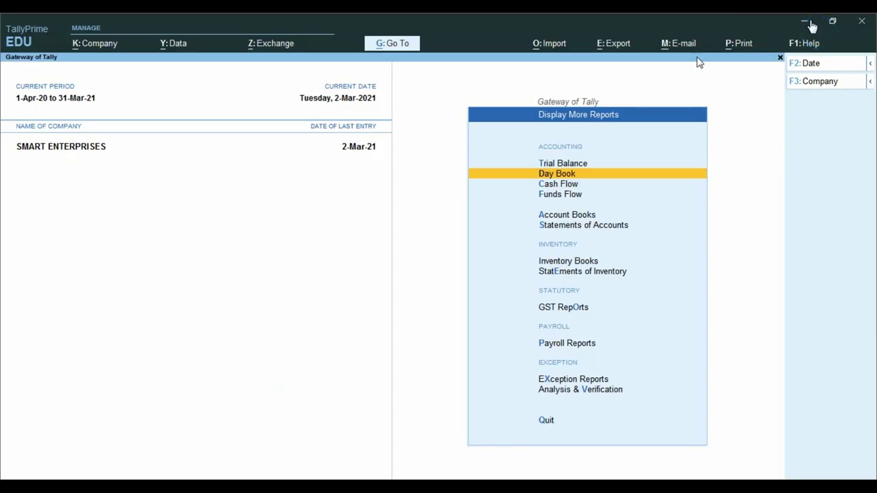
click(804, 22)
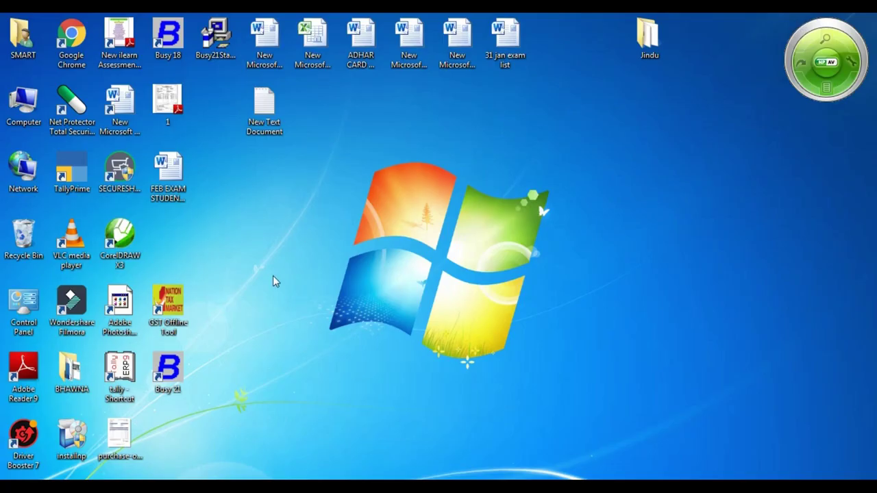
click(168, 305)
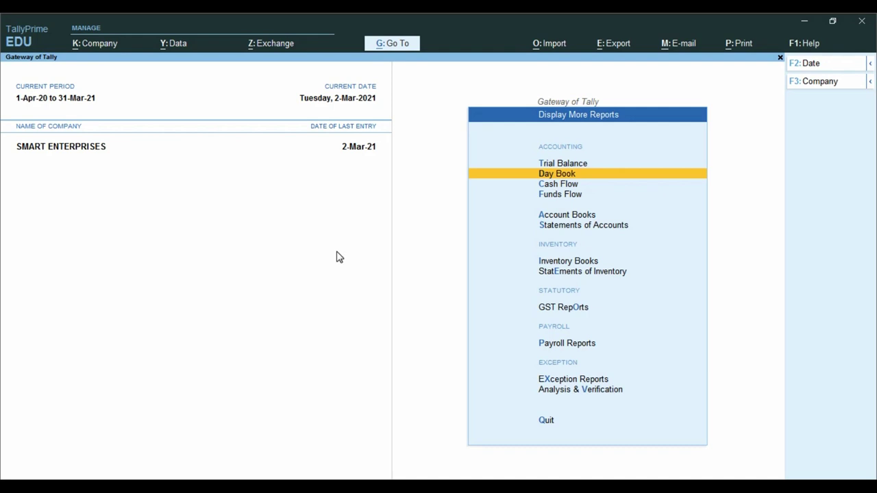
Step: In TallyPrime, return to the Gateway of Tally without quitting and open Display More Reports
key(Escape)
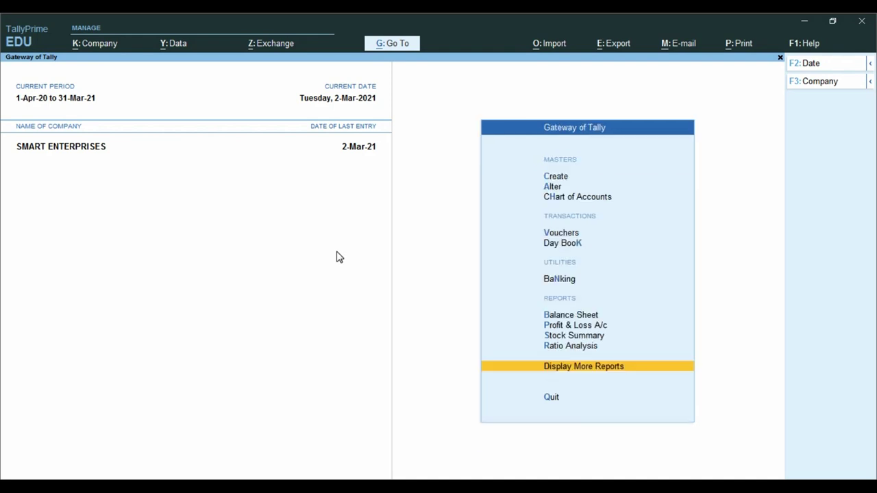
key(Escape)
key(n)
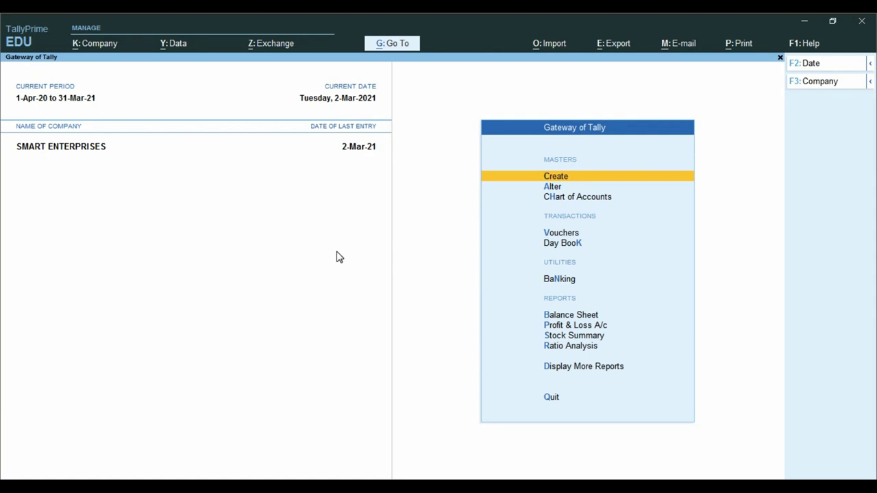
key(Down)
key(Down)
key(Down)
key(Down)
key(Down)
key(Down)
key(Down)
key(Down)
key(Down)
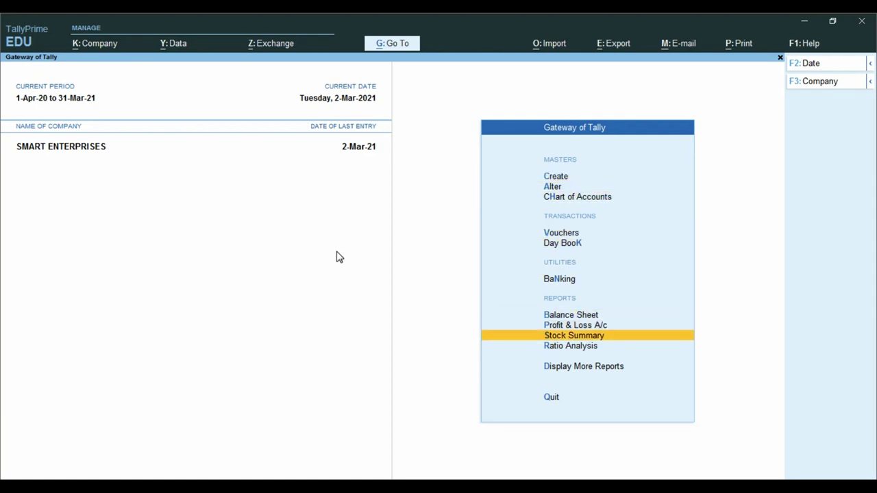
key(Down)
key(Return)
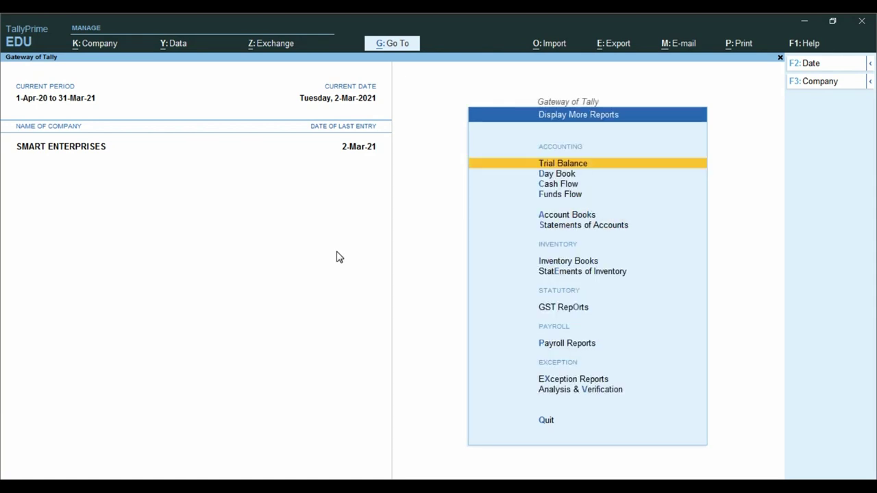
Step: Open the GSTR-1 report from the statutory GST Reports
key(Down)
key(Down)
key(Down)
key(Down)
key(Down)
key(Down)
key(Down)
key(Down)
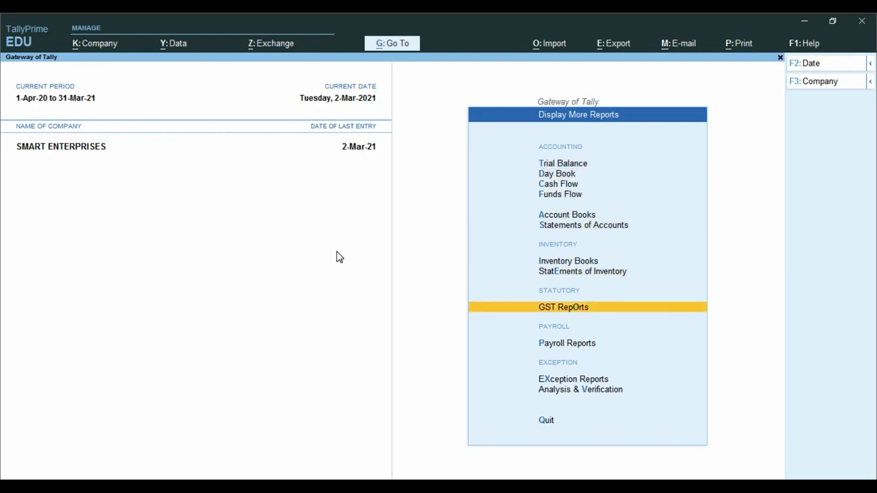
key(Return)
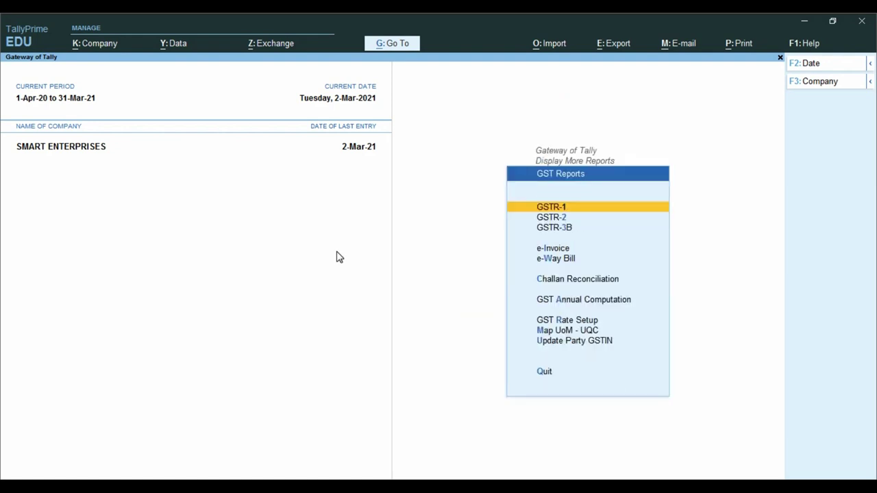
key(Return)
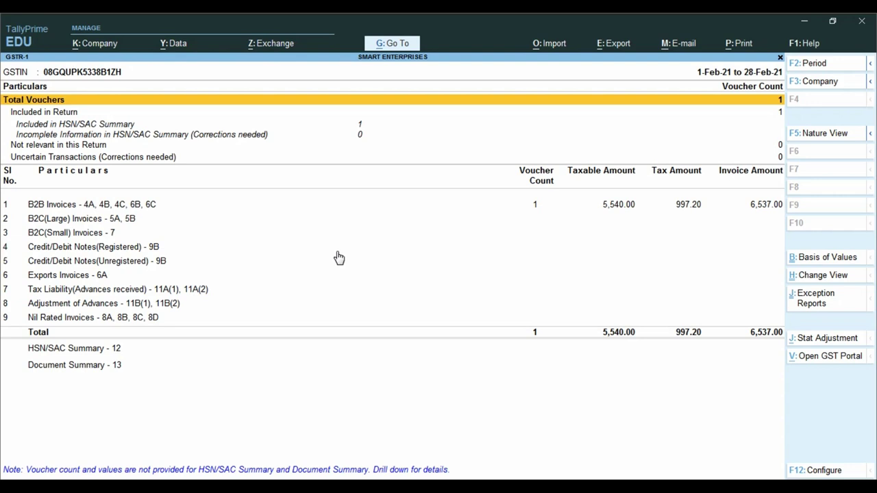
Step: Set the GSTR-1 report period from 1-1-2021 to 31-1-2021
key(F2)
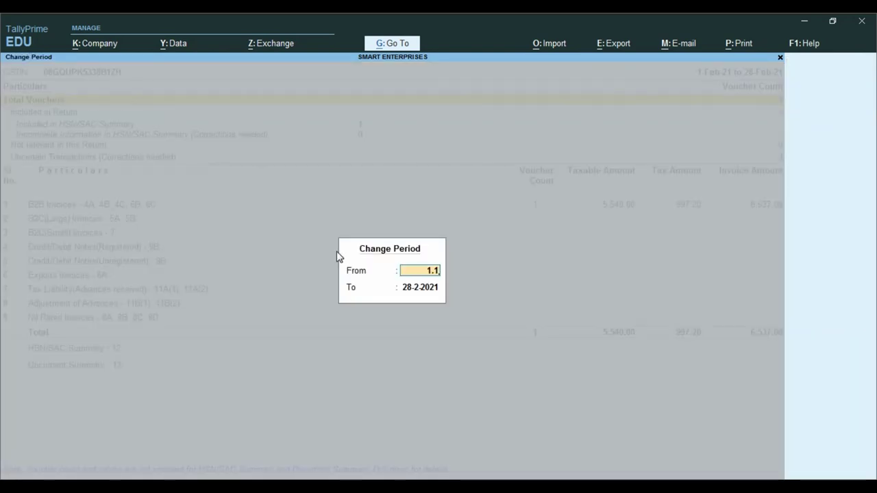
key(Return)
text(31.1)
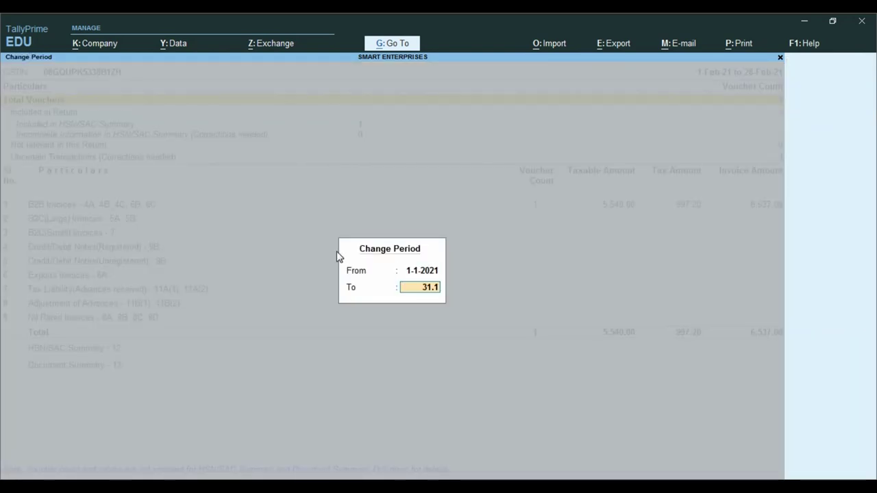
key(Return)
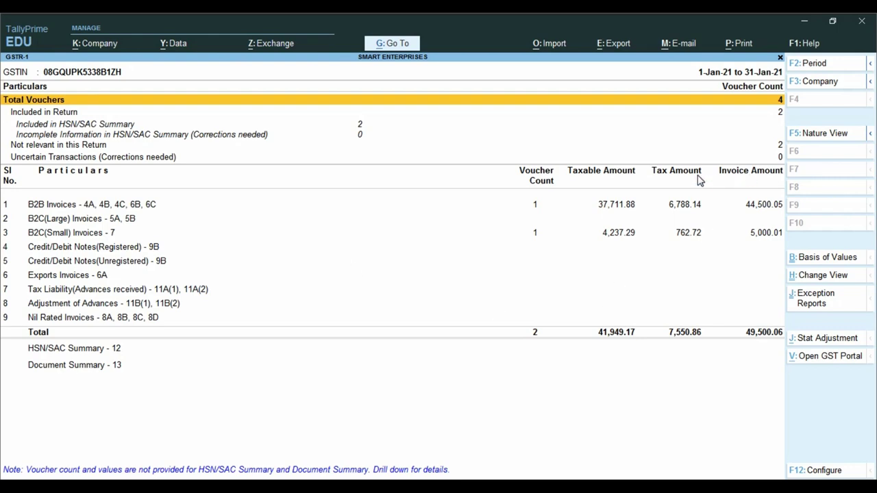
Step: Check the GSTR-1 report's Uncertain Transactions (Corrections needed) row and its voucher count
key(ctrl)
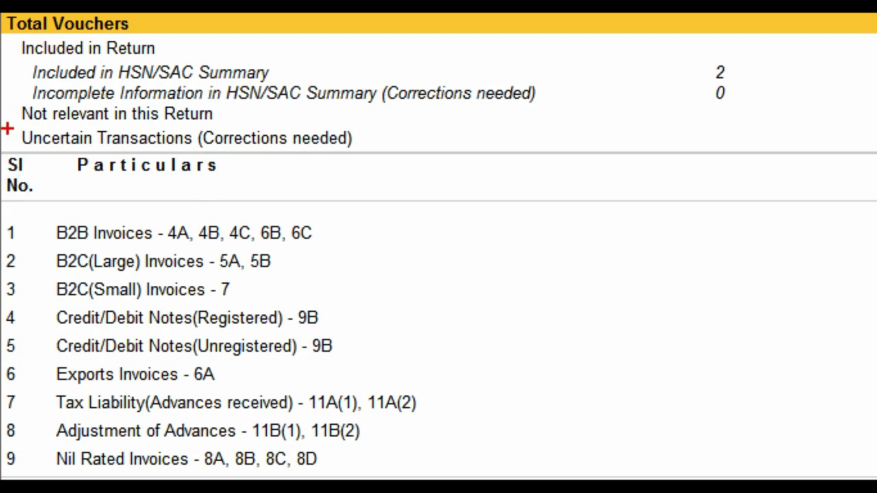
mouse_move(6, 123)
mouse_down()
mouse_move(47, 162)
mouse_move(412, 162)
mouse_up()
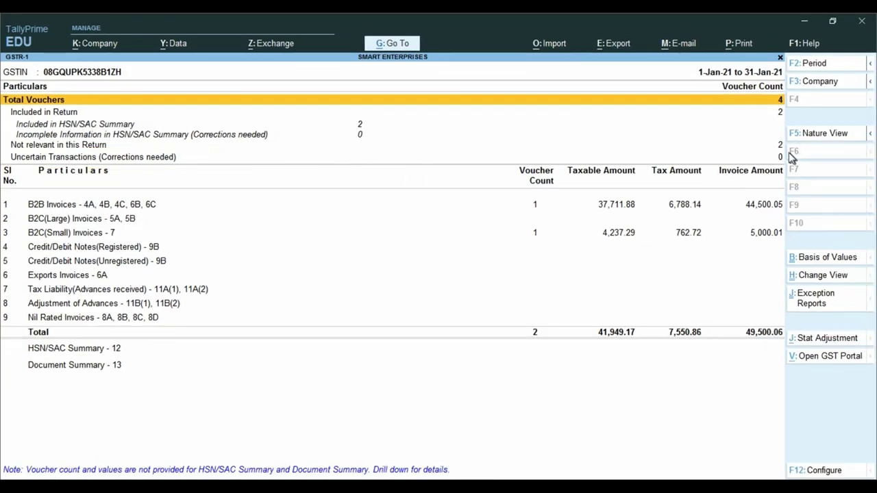
key(ctrl)
drag(739, 147, 786, 161)
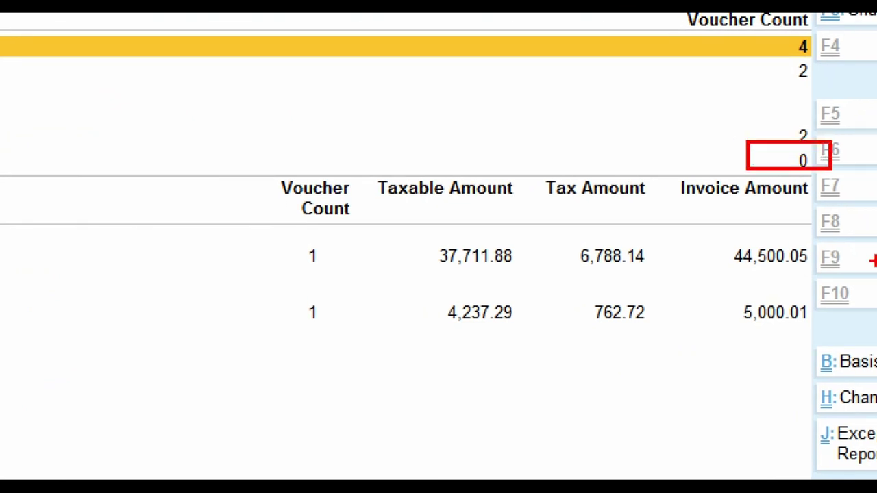
key(Escape)
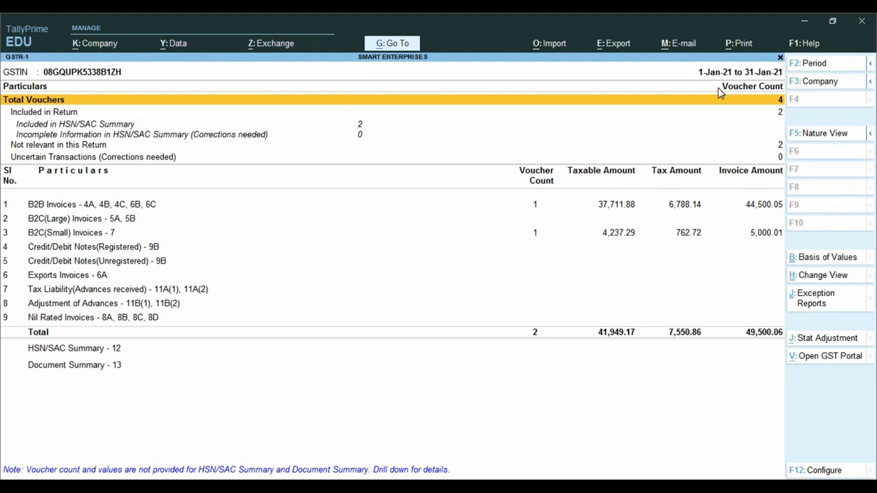
Step: Examine the total taxable amount and the voucher counts of the B2B and B2C(Small) invoice rows
key(ctrl)
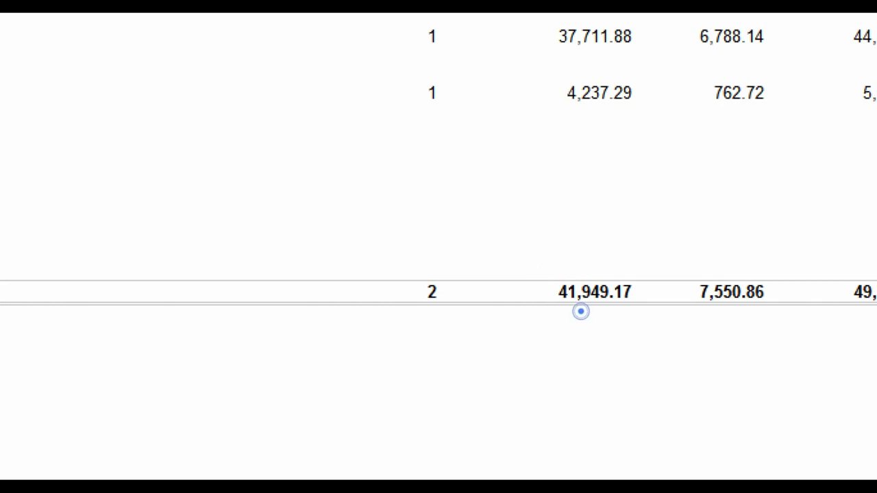
drag(536, 280, 678, 359)
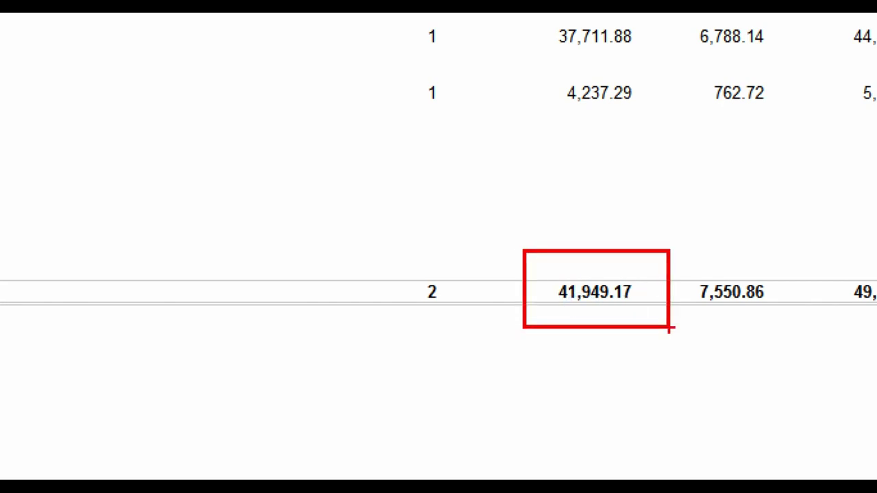
click(437, 39)
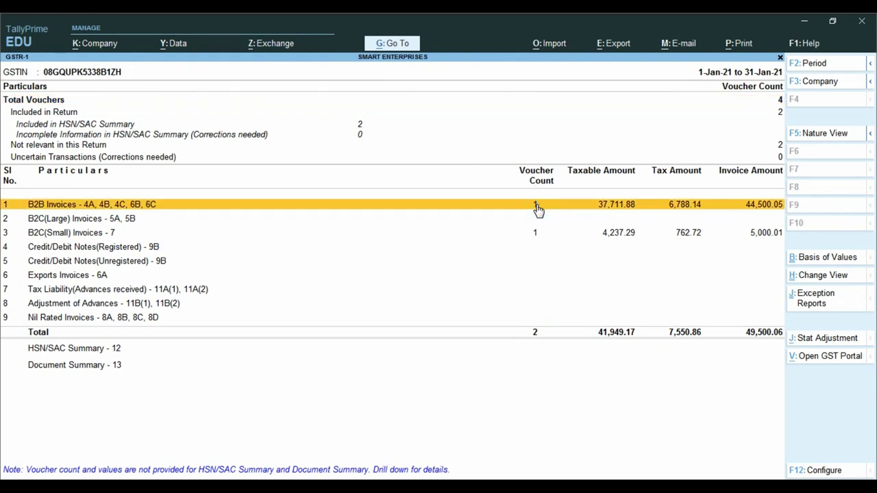
key(Down)
key(Down)
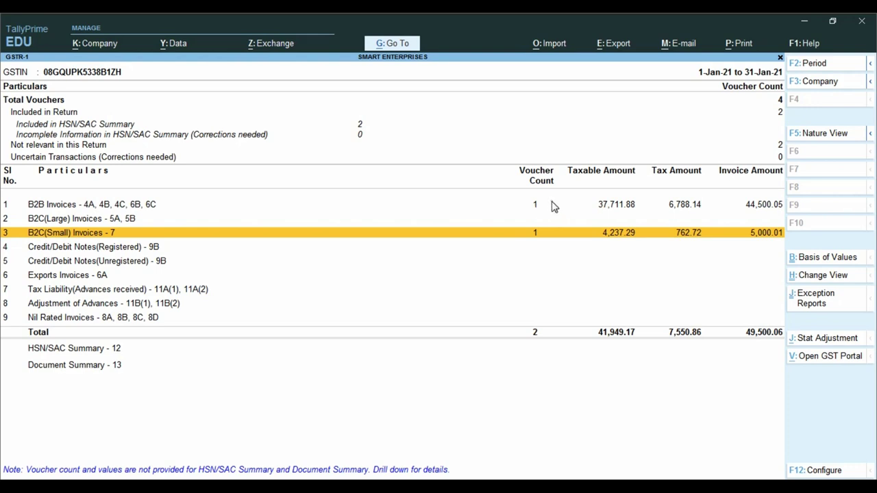
click(553, 207)
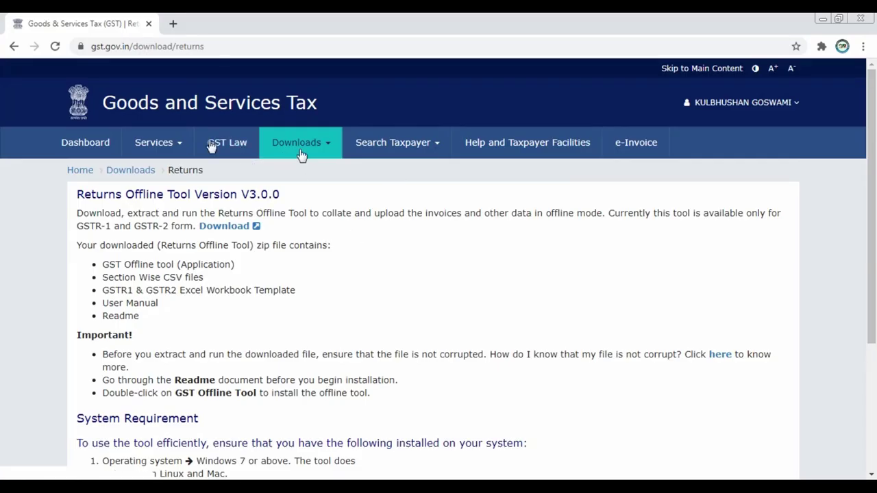
Step: Switch to the GST portal in Chrome, log in again past the Aadhaar authentication reminder, and open the Return Dashboard
click(83, 141)
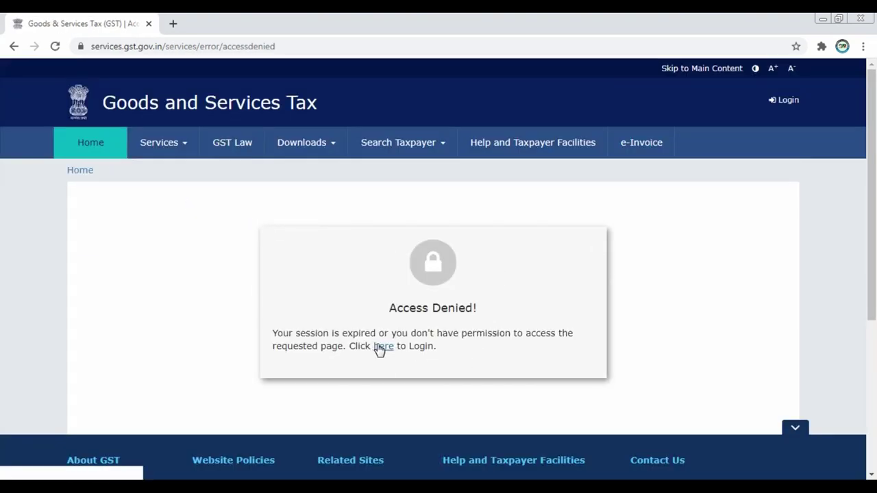
click(381, 346)
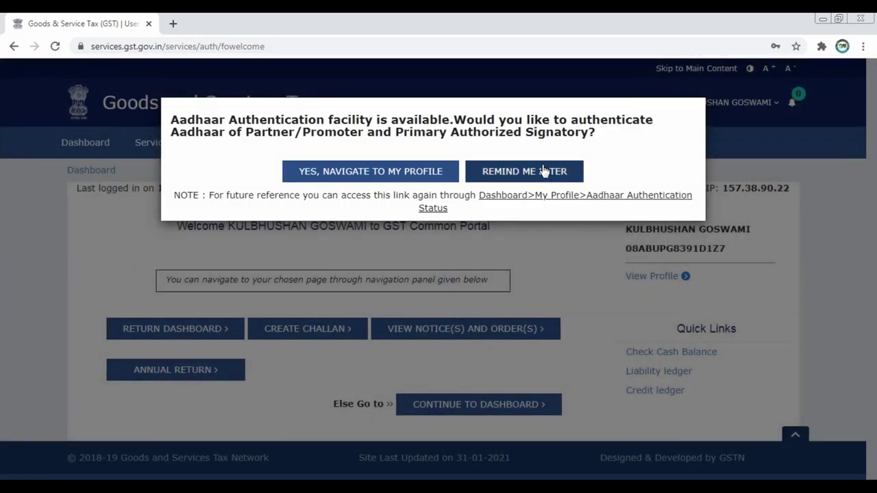
click(532, 170)
click(202, 331)
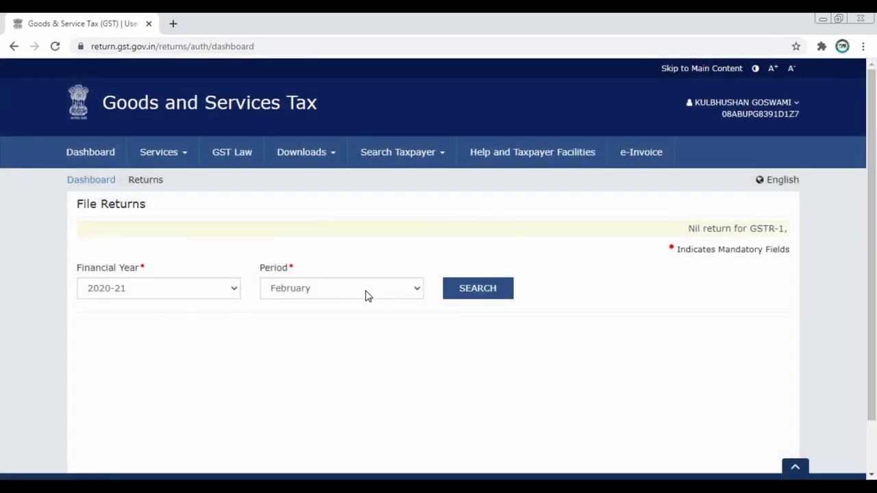
Step: Search the returns to file for the January period of financial year 2020-21
click(364, 289)
click(331, 412)
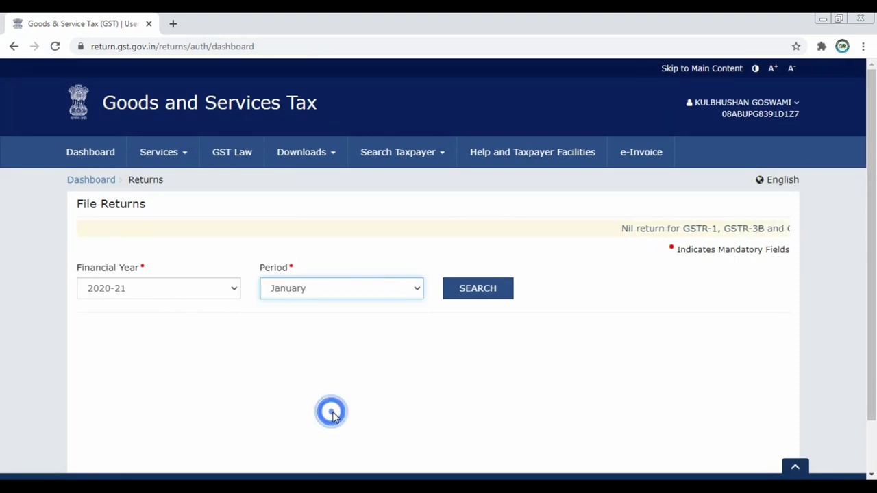
click(489, 291)
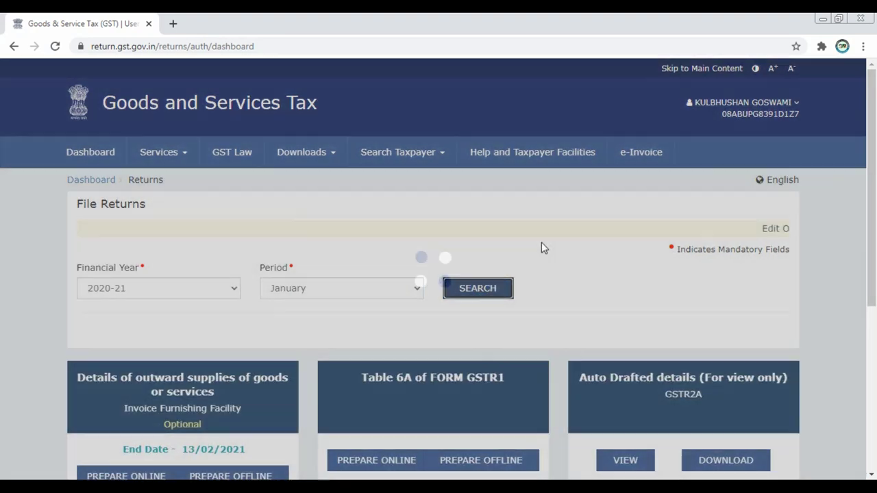
Step: Open the Invoice Furnishing Facility details of outward supplies for January 2020-21
scroll(401, 260, down, 3)
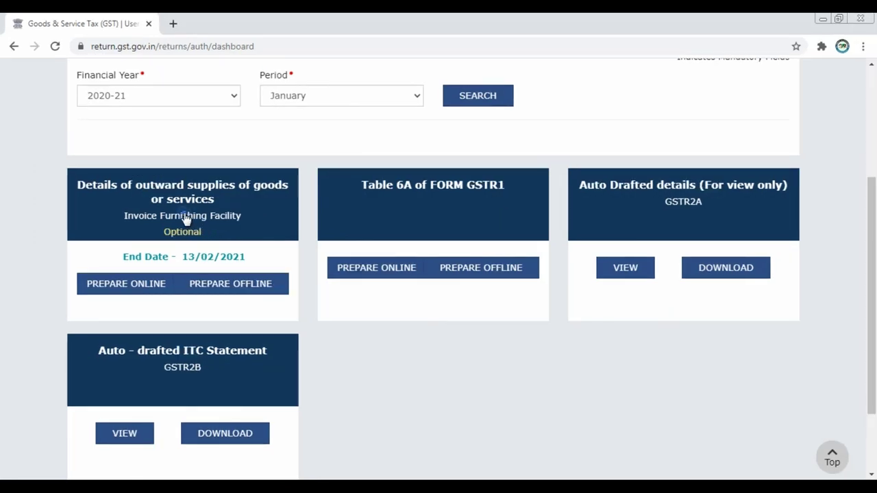
click(271, 215)
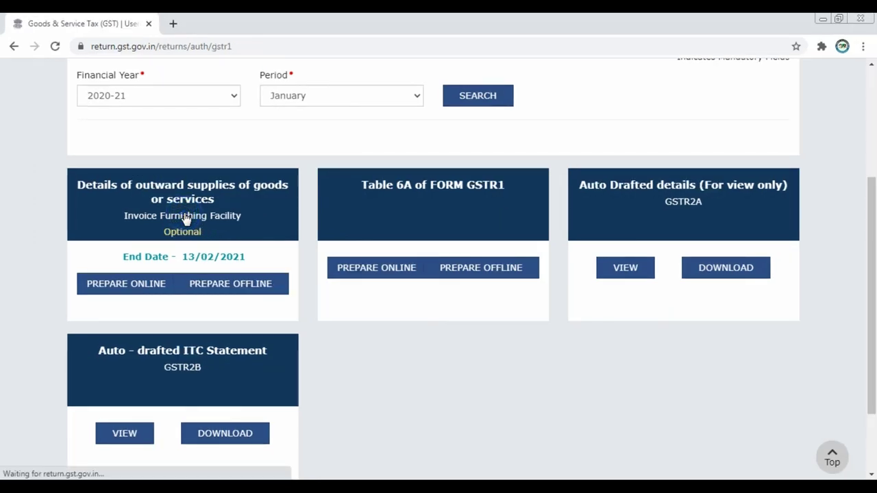
scroll(260, 281, down, 2)
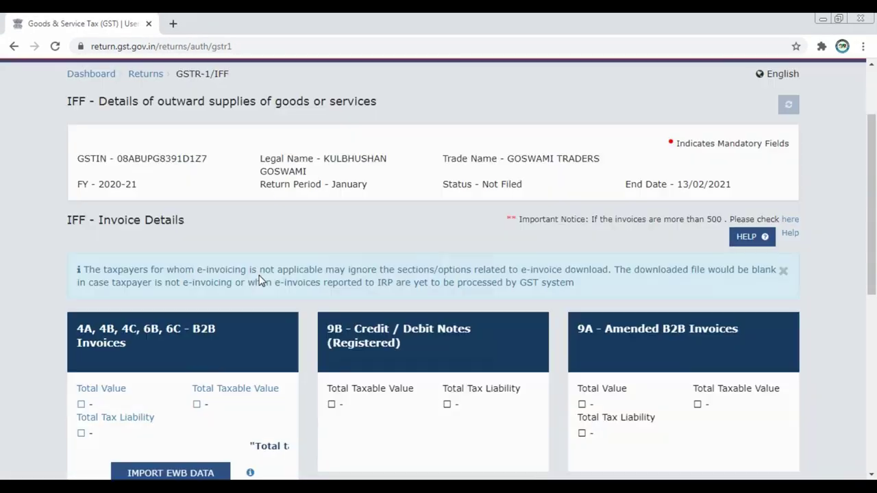
Step: Open a blank Add Invoice form in the 4A, 4B, 4C, 6B, 6C - B2B Invoices section and review its entry fields
scroll(260, 281, down, 3)
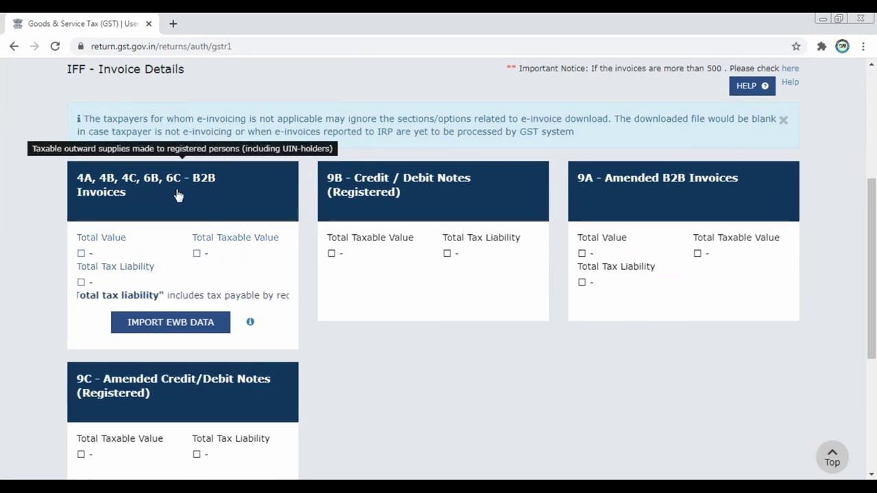
click(177, 196)
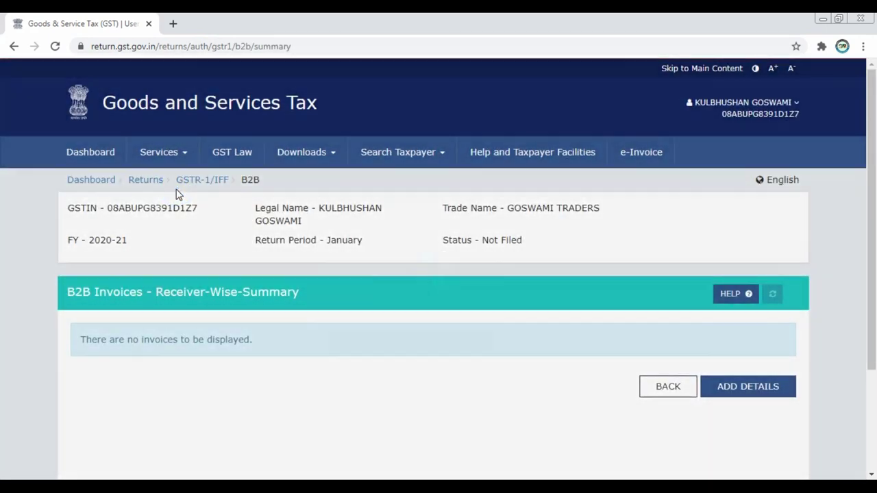
scroll(186, 204, down, 1)
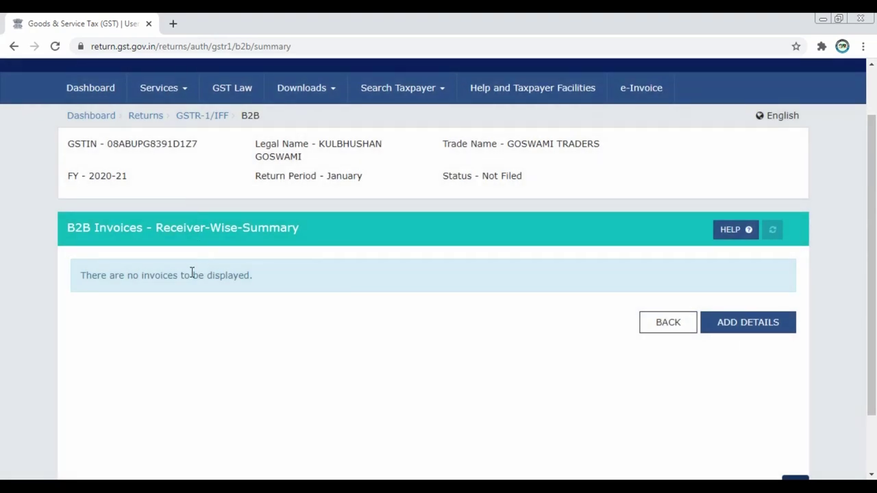
click(748, 323)
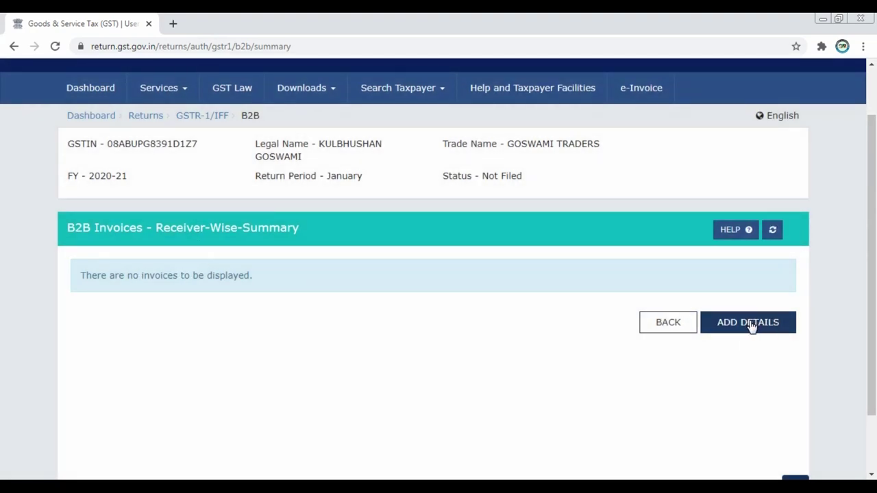
scroll(276, 350, down, 1)
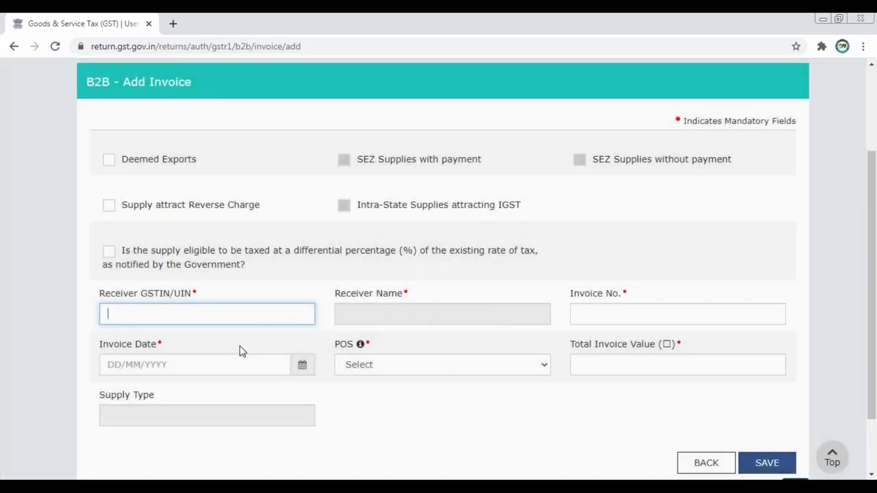
scroll(237, 348, down, 1)
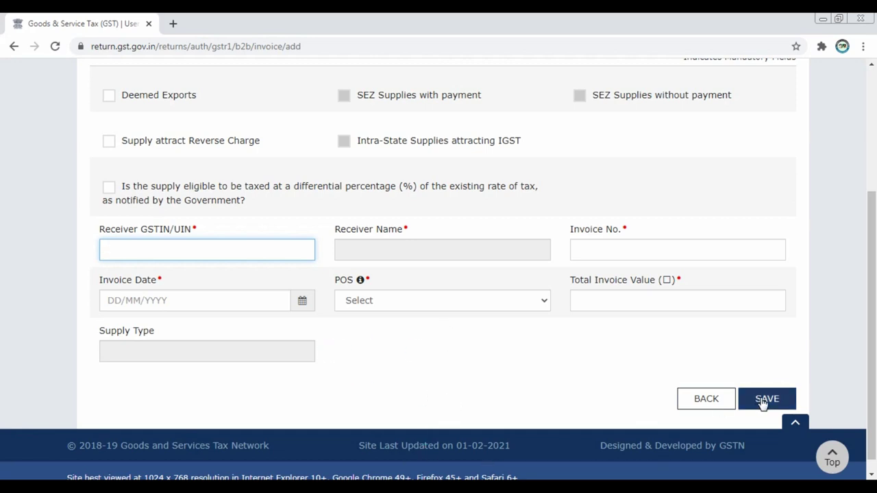
Step: Switch to TallyPrime and export the GSTR-1 E-Return as Excel (Spreadsheet) to C:\Program Files\TallyPrime, including the document summary and all vouchers
key(alt+Tab)
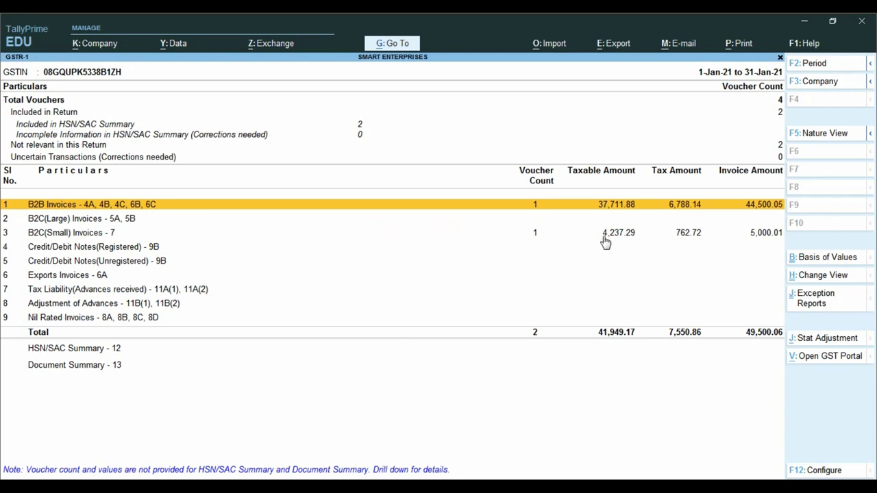
click(554, 218)
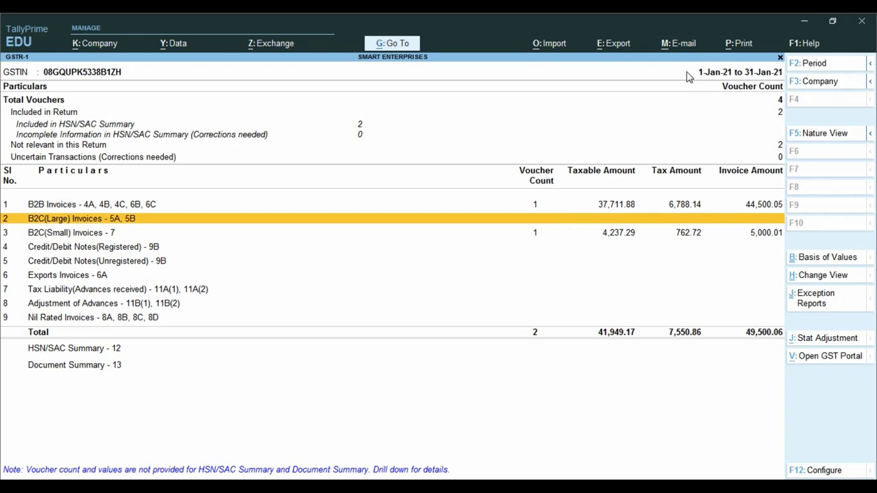
key(ctrl)
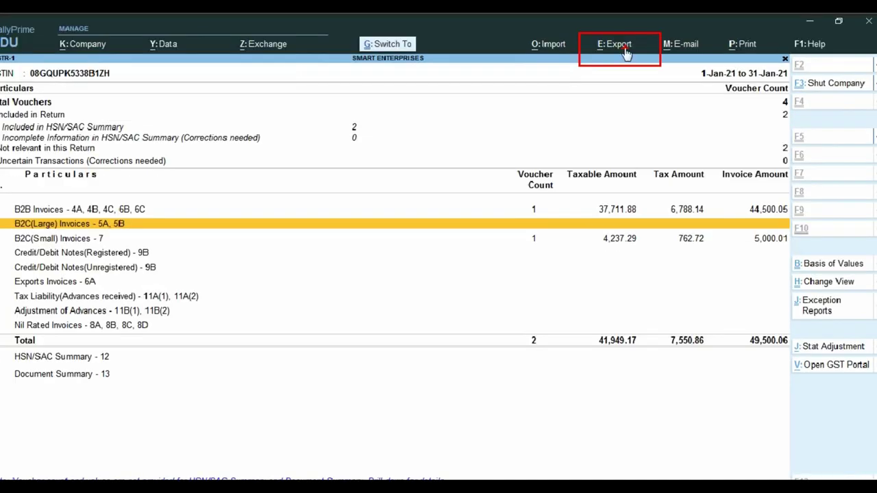
click(620, 44)
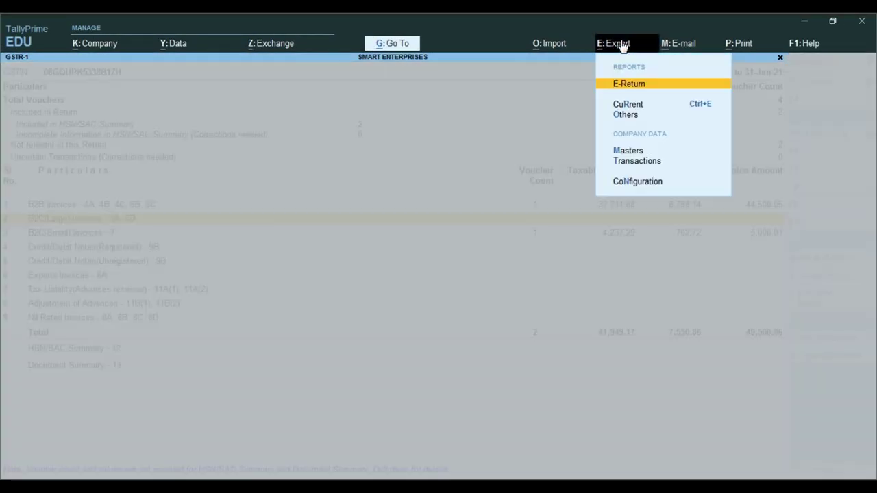
click(644, 85)
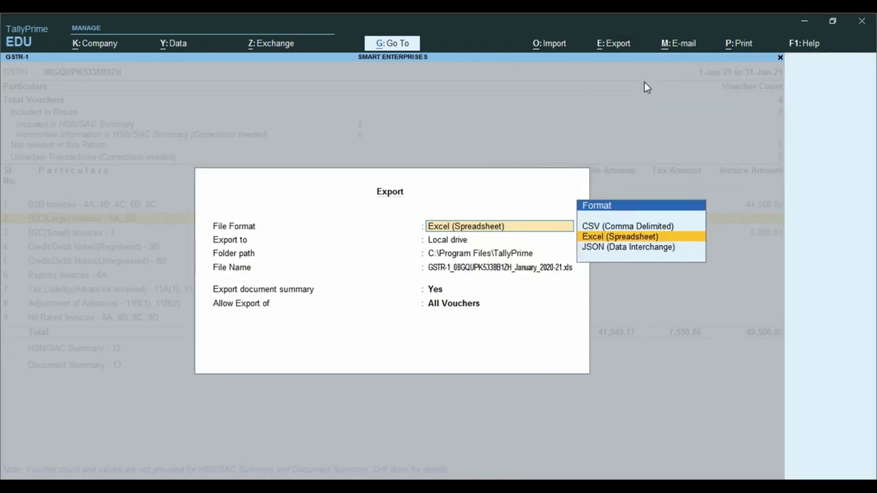
key(Return)
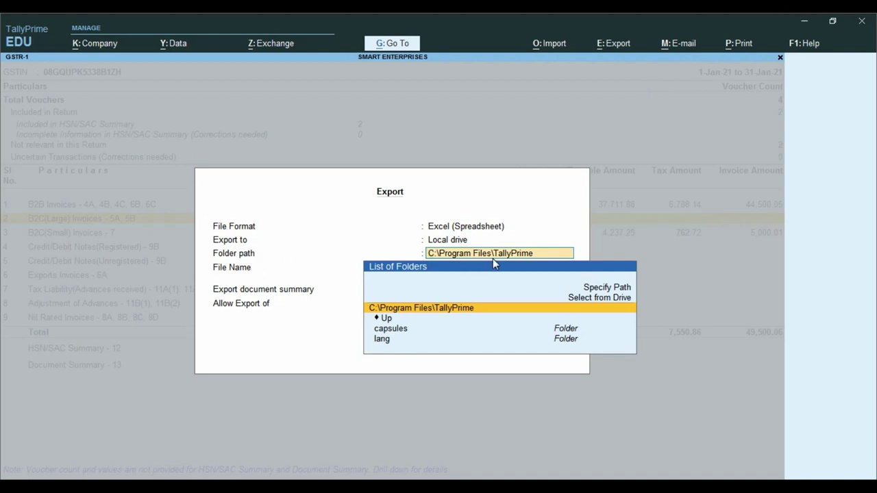
key(Return)
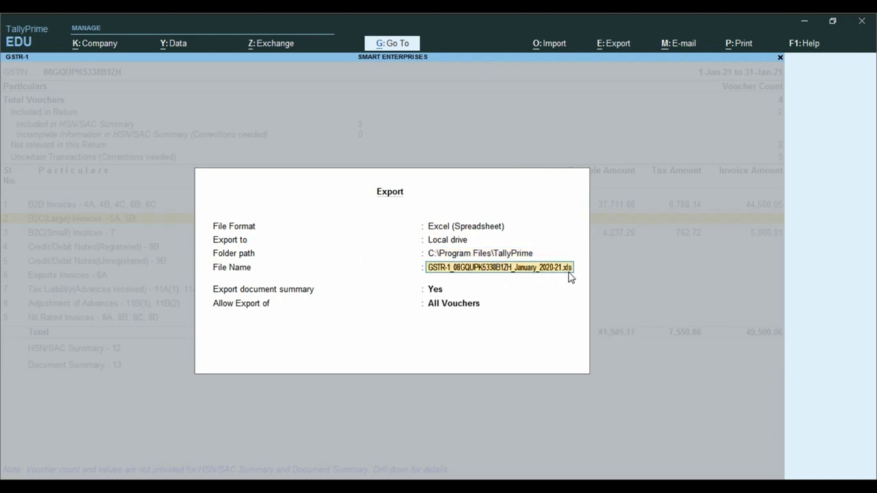
key(Return)
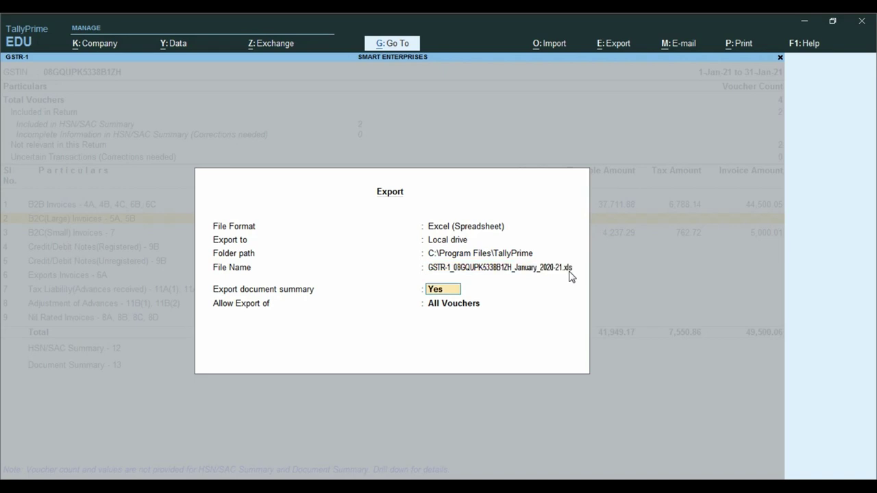
key(Return)
key(Return)
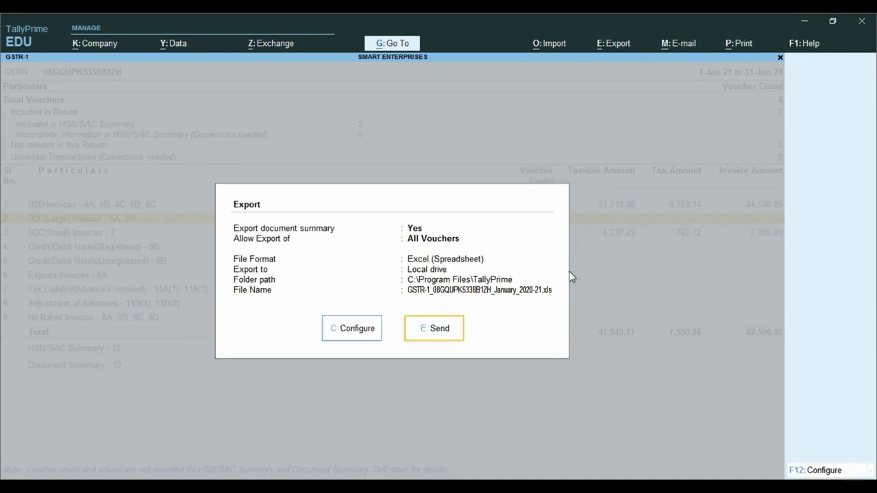
click(442, 333)
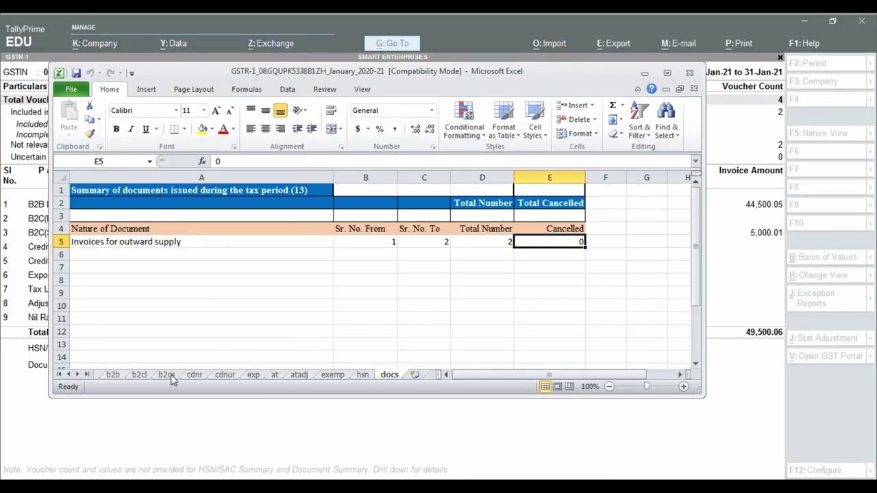
Step: Check the exported workbook's b2b and b2cs sheets, switch to Chrome and review the B2B Add Invoice form against them
click(113, 376)
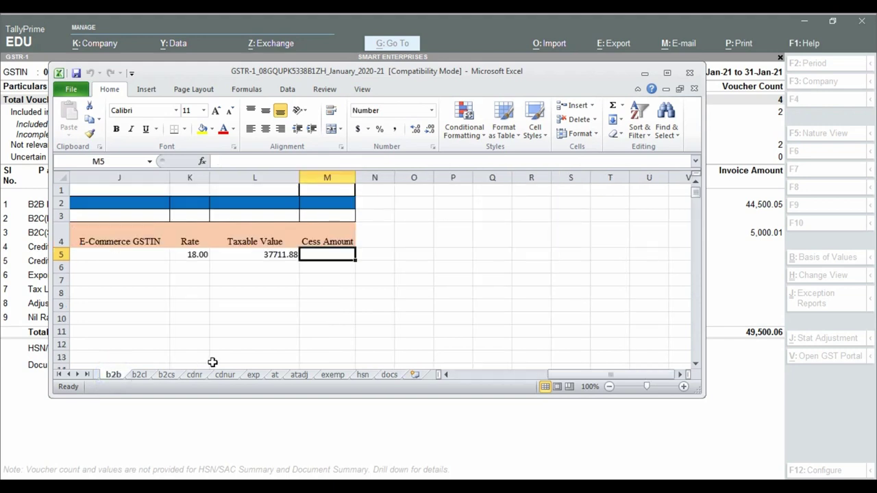
click(168, 376)
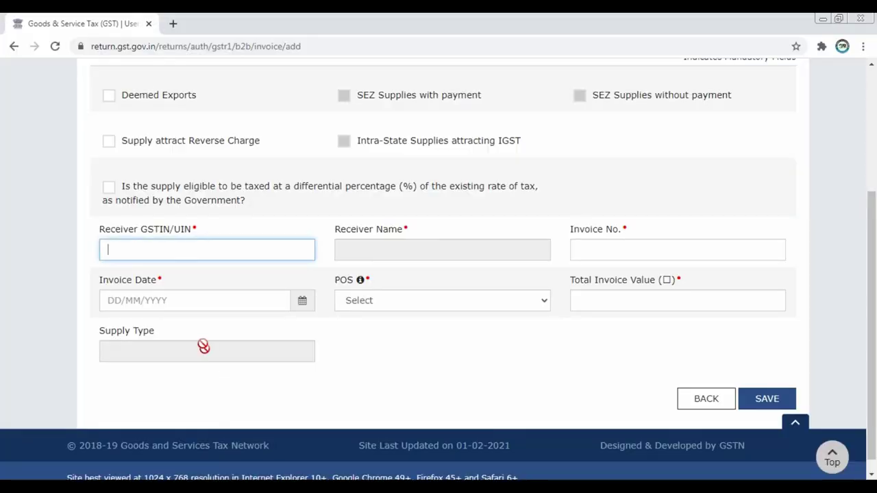
scroll(222, 266, up, 1)
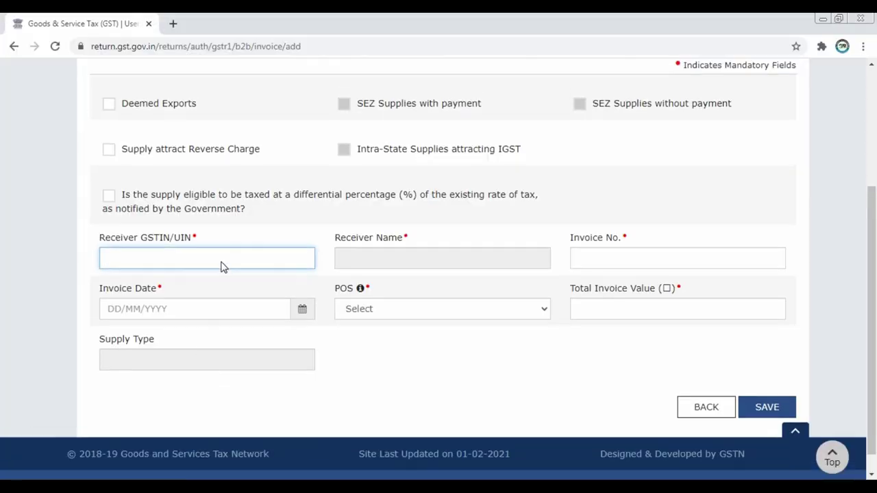
scroll(221, 267, up, 3)
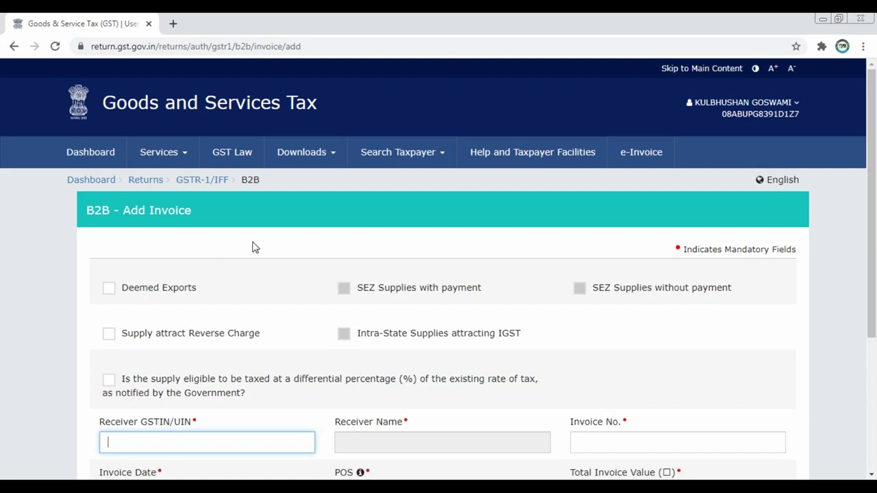
scroll(254, 247, down, 1)
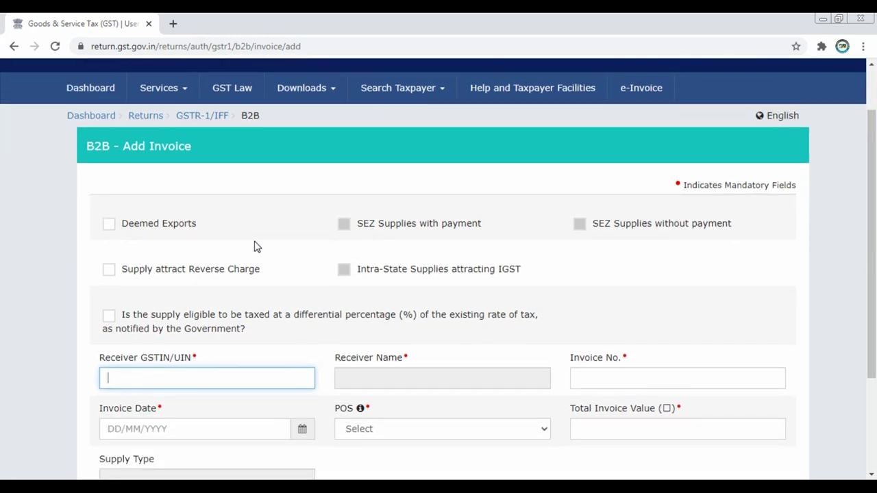
scroll(231, 322, down, 2)
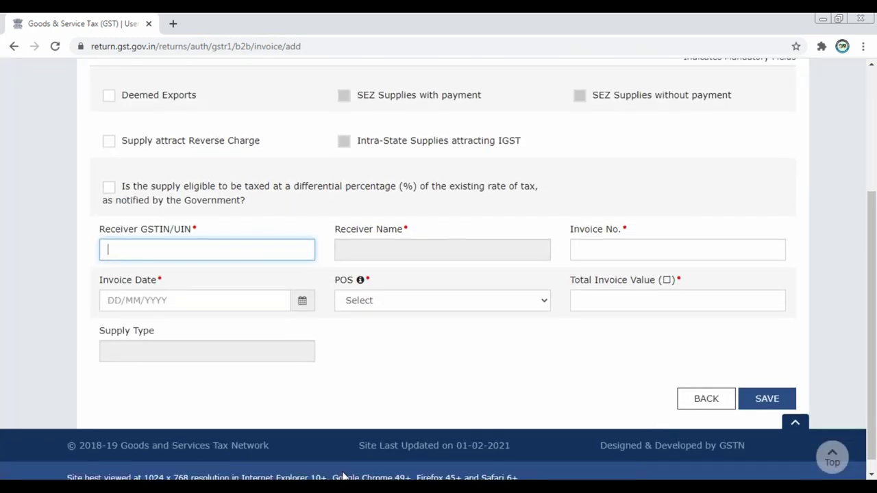
Step: Switch back to the exported workbook in Excel, maximize it, and examine the b2b sheet's invoice columns and the b2cl sheet
key(alt+Tab)
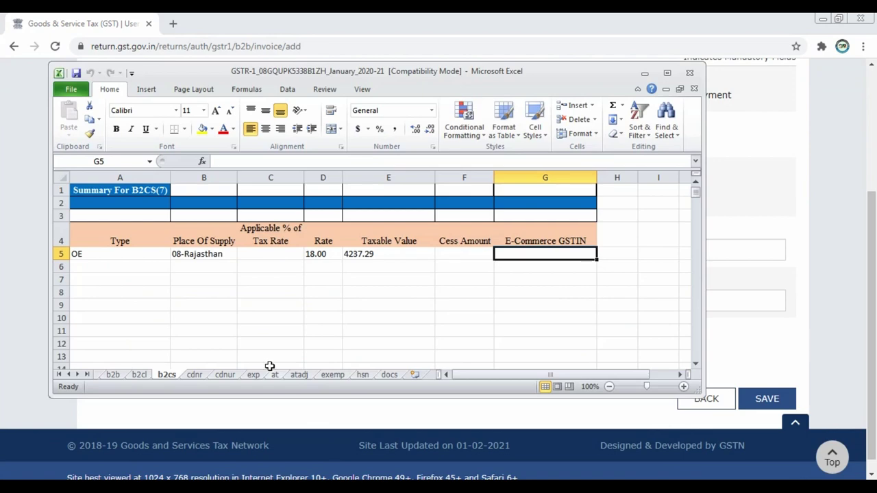
click(669, 73)
click(108, 365)
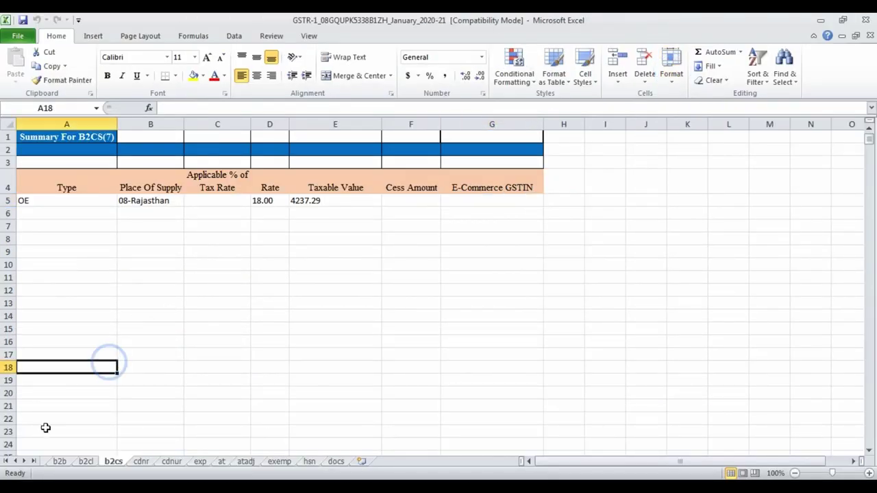
click(61, 463)
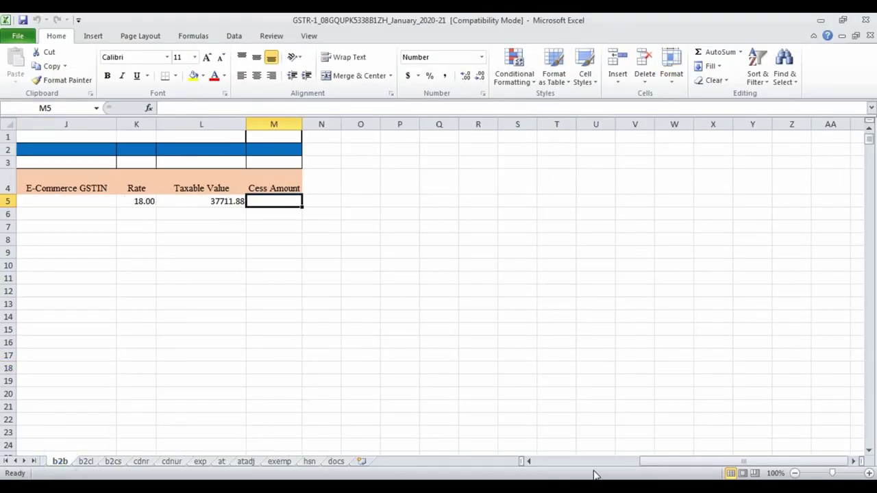
drag(662, 462, 651, 462)
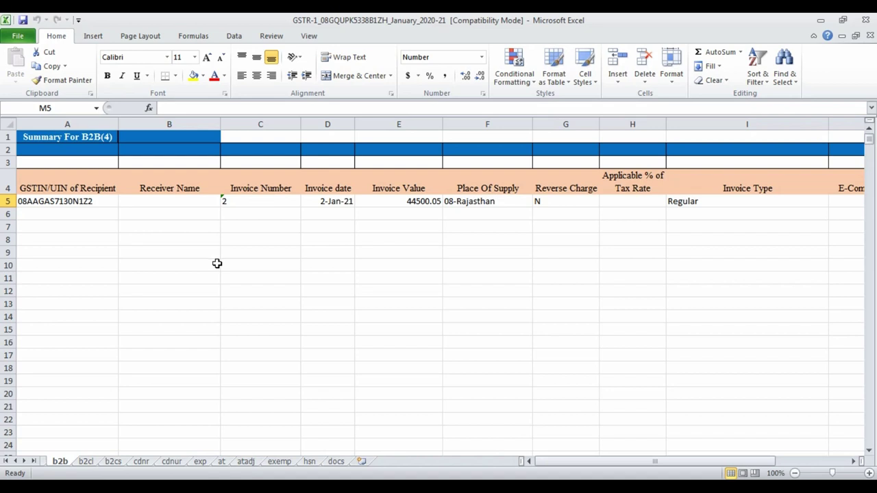
right_click(87, 462)
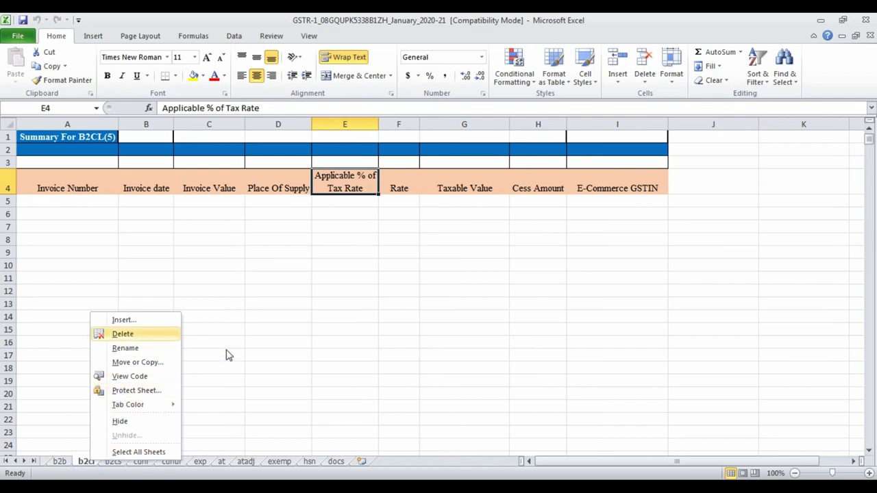
click(300, 353)
Step: Minimize the open windows and create a new Microsoft Excel worksheet on the desktop
click(819, 21)
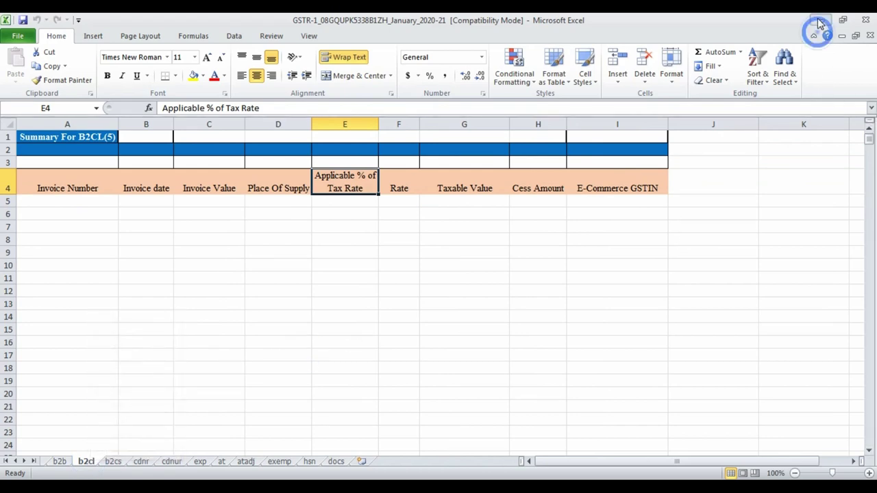
click(822, 25)
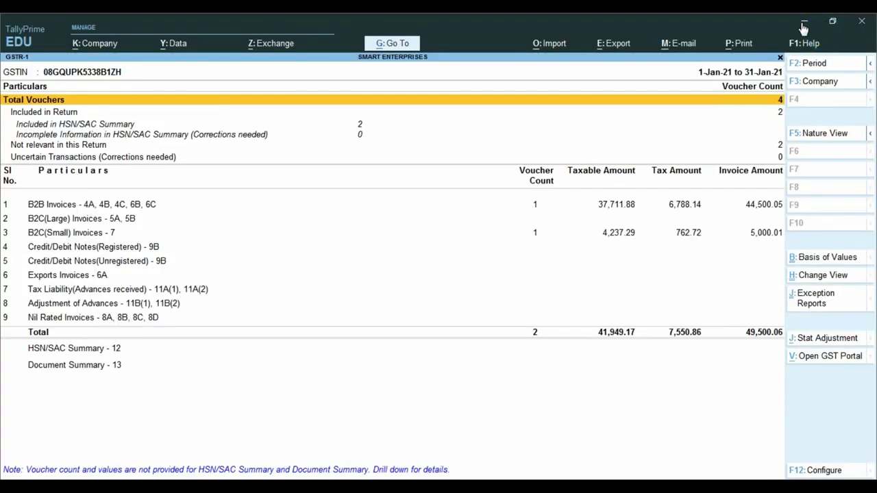
click(804, 27)
right_click(455, 172)
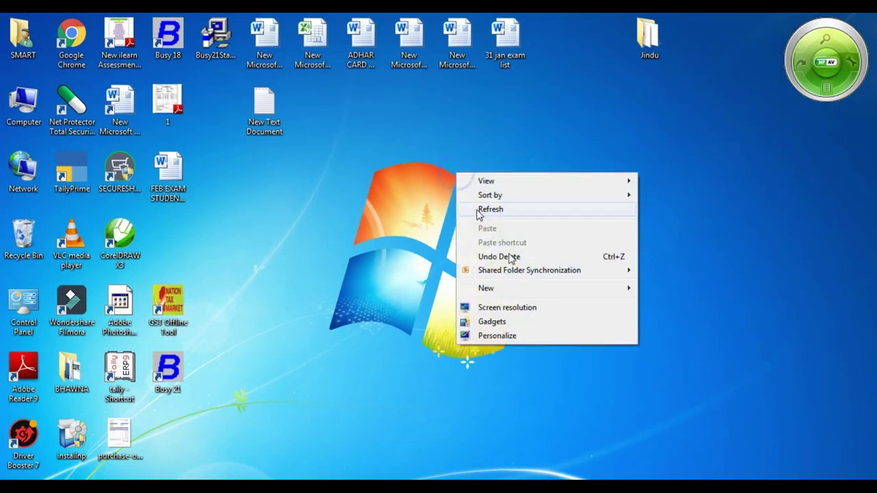
click(603, 287)
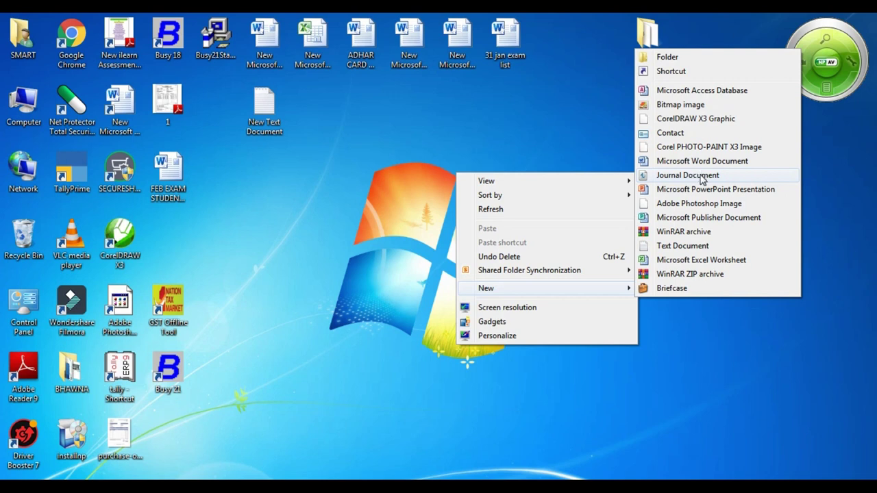
click(714, 260)
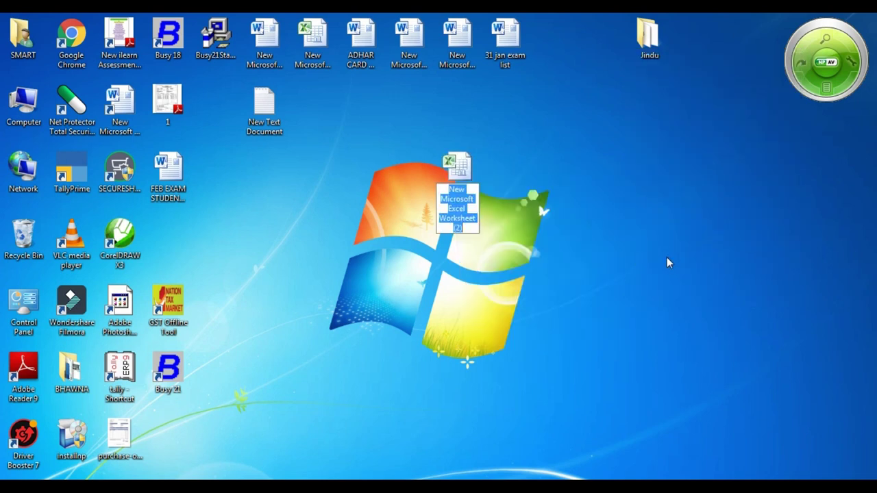
Step: Name the new desktop worksheet "jan 2021", open it, and return to the exported GSTR-1 workbook
text(jan 2021)
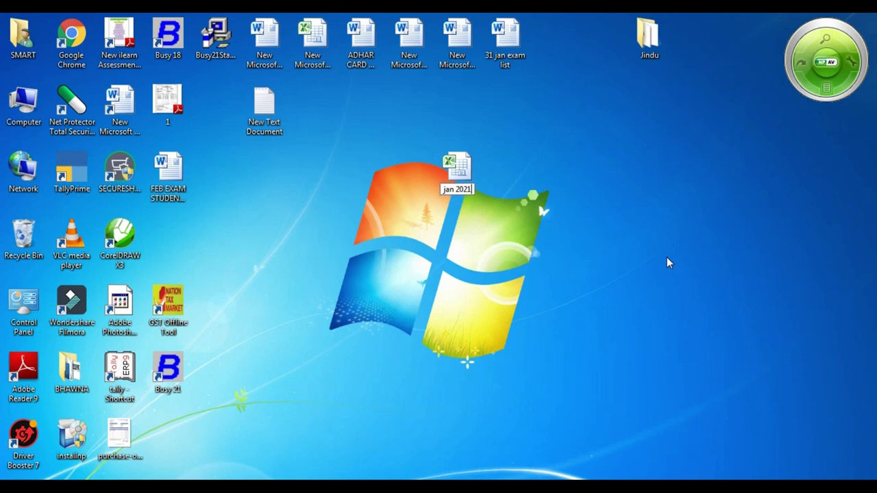
key(Return)
double_click(469, 167)
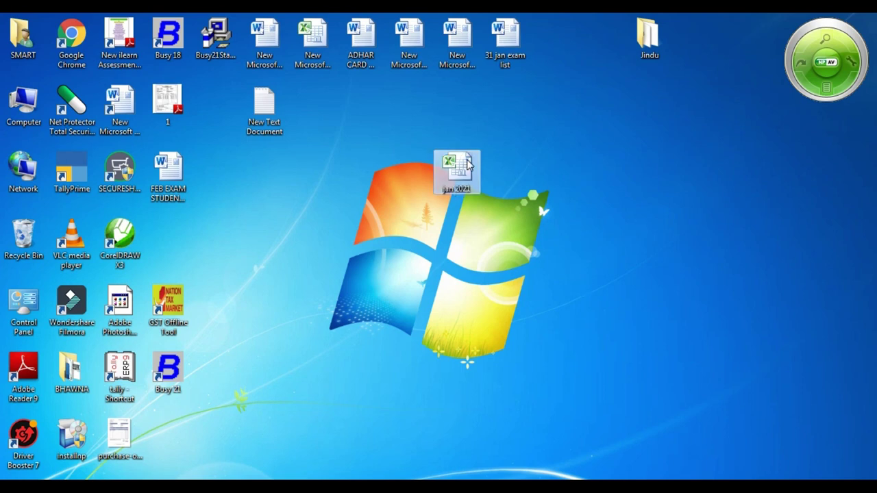
mouse_move(334, 479)
click(324, 443)
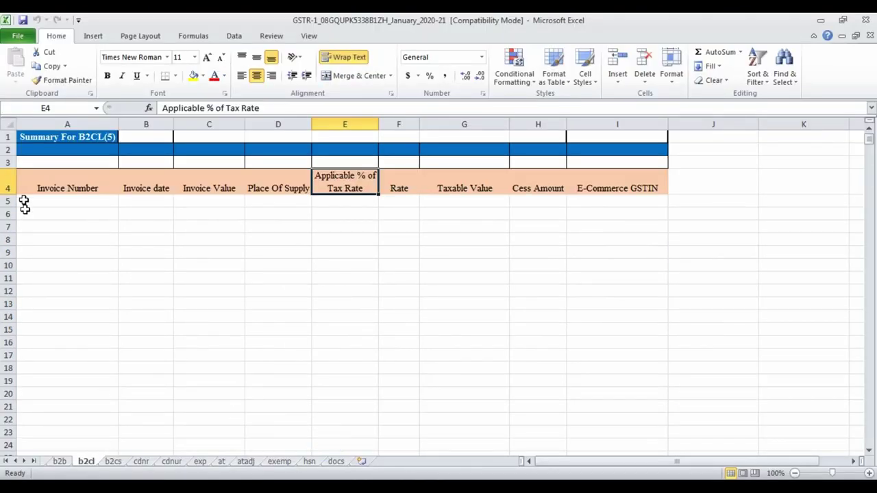
Step: Copy the entire b2b sheet of the exported GSTR-1 workbook
click(6, 125)
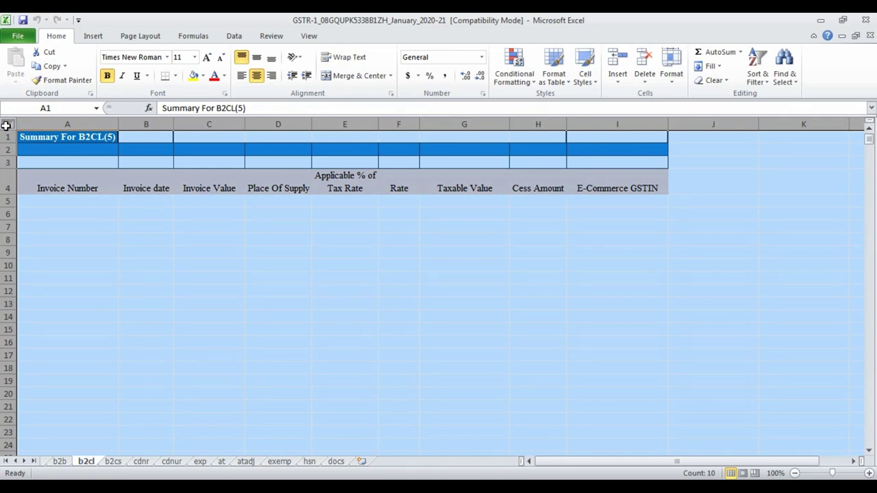
click(148, 355)
click(59, 461)
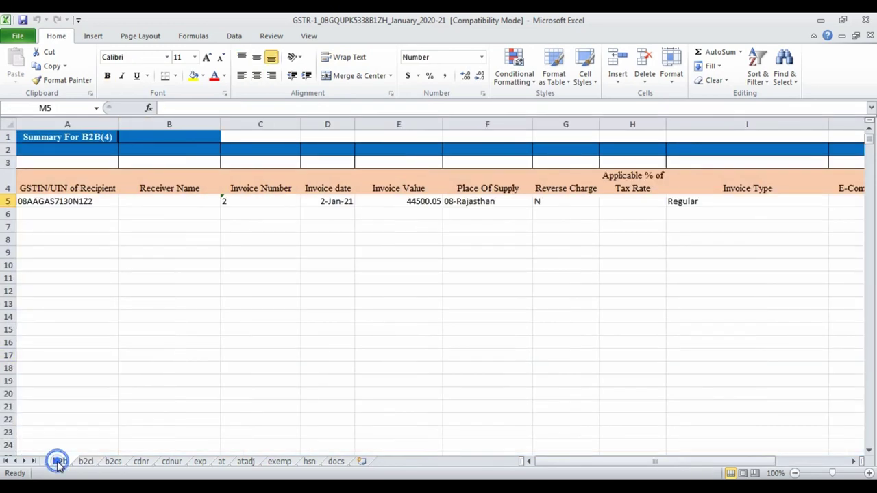
click(102, 316)
click(5, 125)
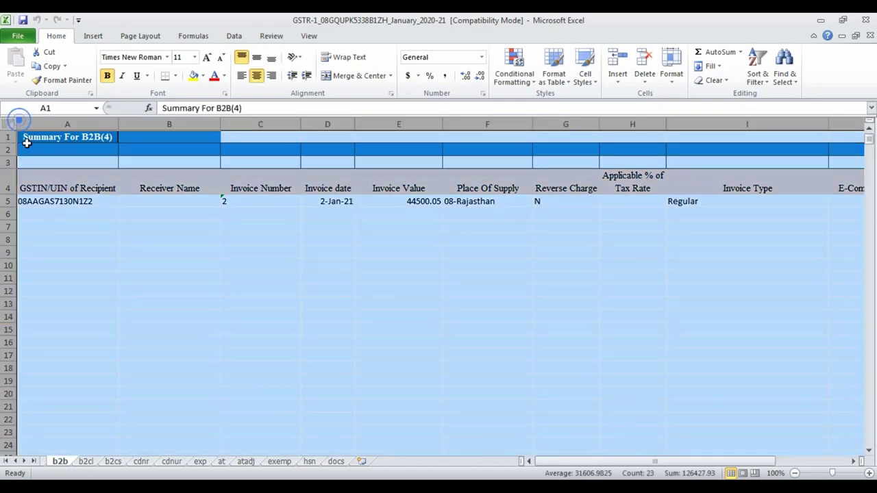
click(100, 223)
click(8, 123)
key(ctrl+c)
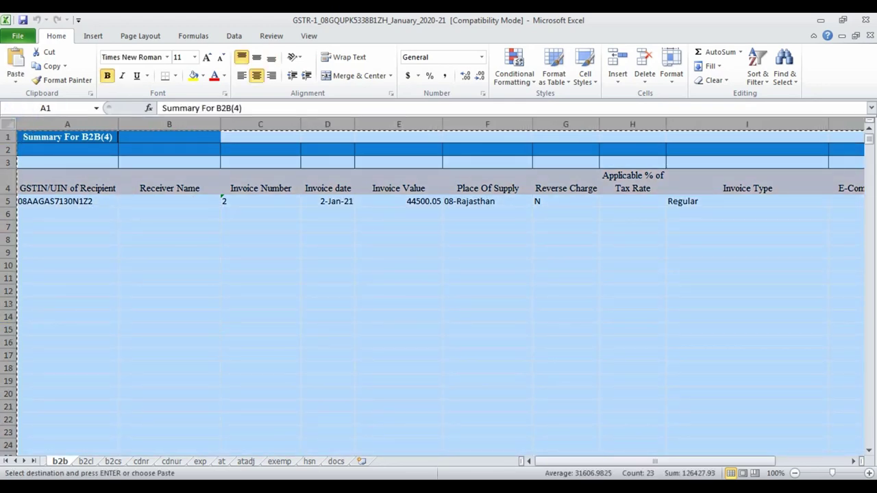
Step: Paste the copied b2b data over all of Sheet1 in the jan 2021 workbook and maximize its window
click(266, 464)
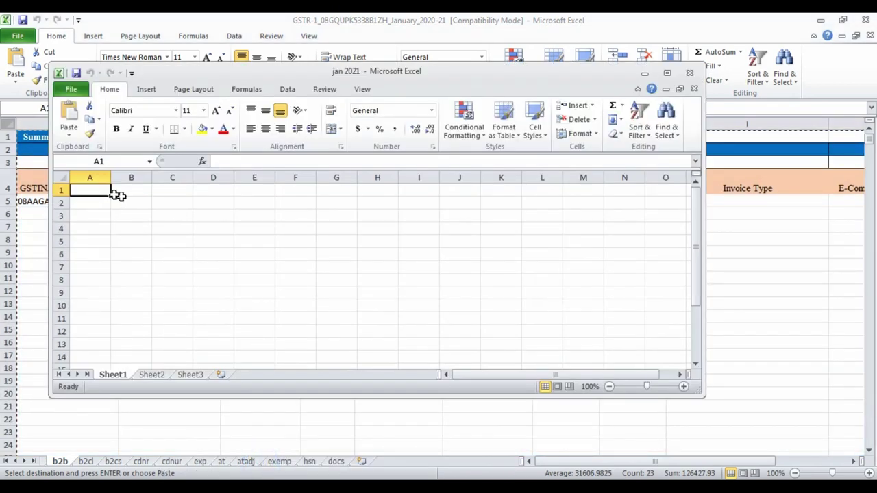
click(61, 179)
key(ctrl+v)
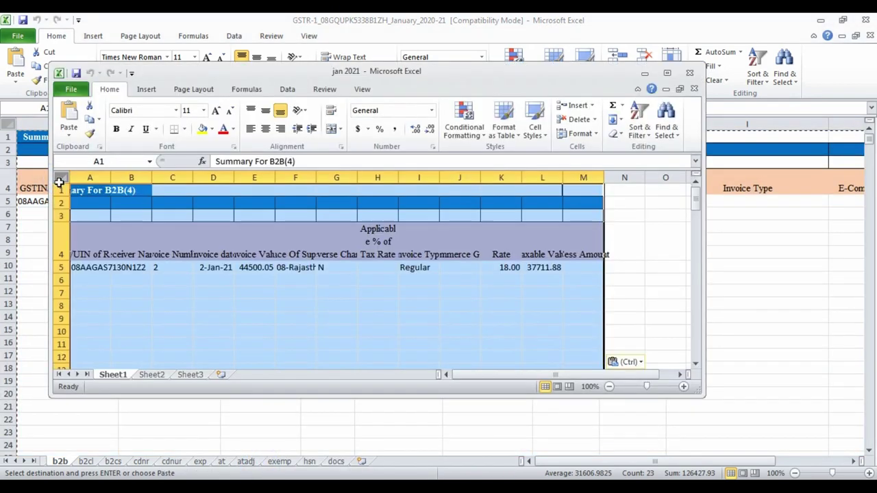
click(666, 72)
click(242, 303)
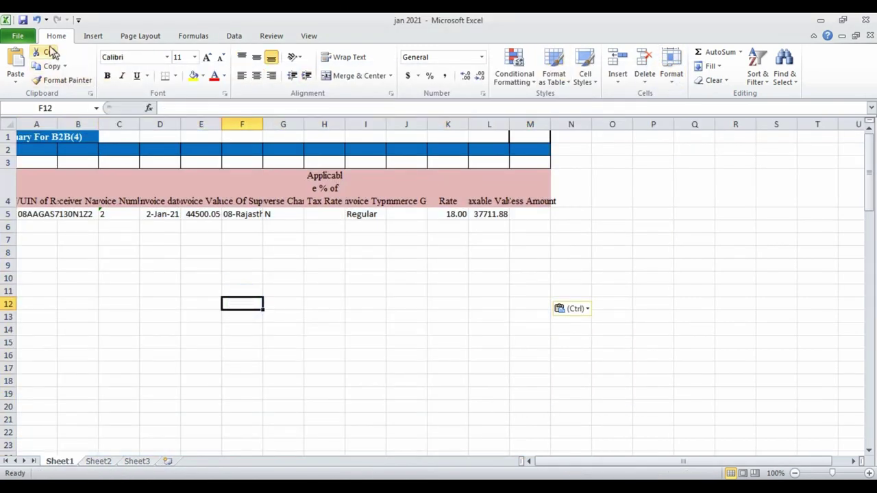
Step: Save and close the jan 2021 workbook and close the exported GSTR-1 workbook without keeping the clipboard contents
click(18, 35)
key(Escape)
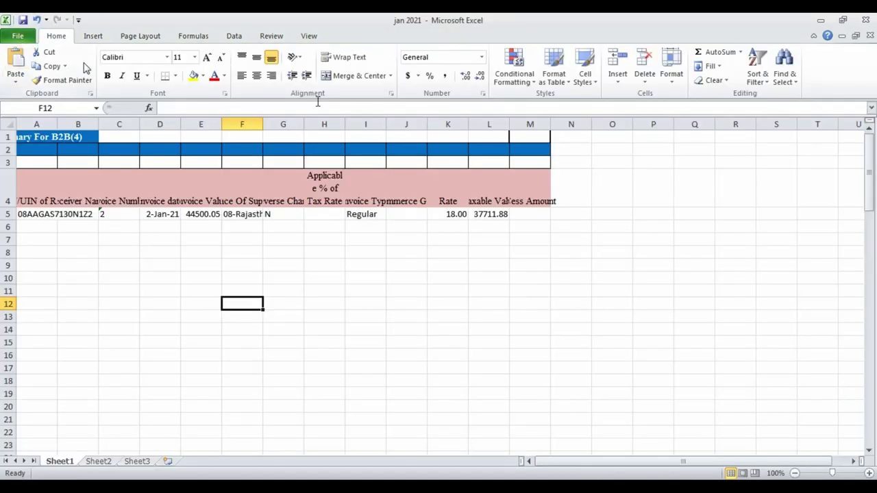
click(865, 19)
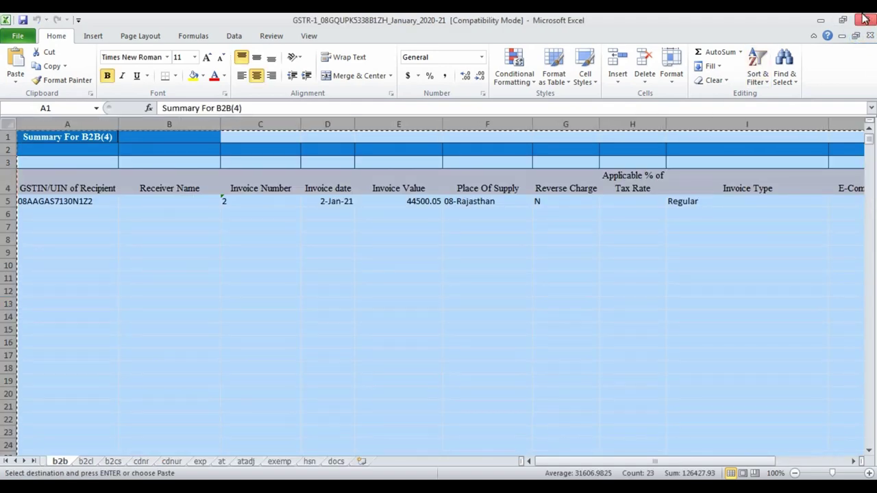
click(865, 19)
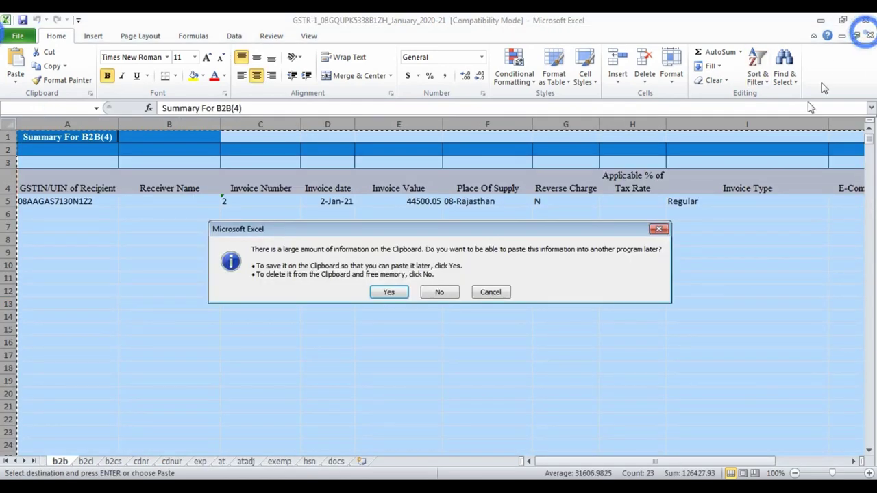
click(439, 294)
Step: Reopen the jan 2021 workbook, check the contents of Sheet1 and Sheet2, and close it
double_click(459, 174)
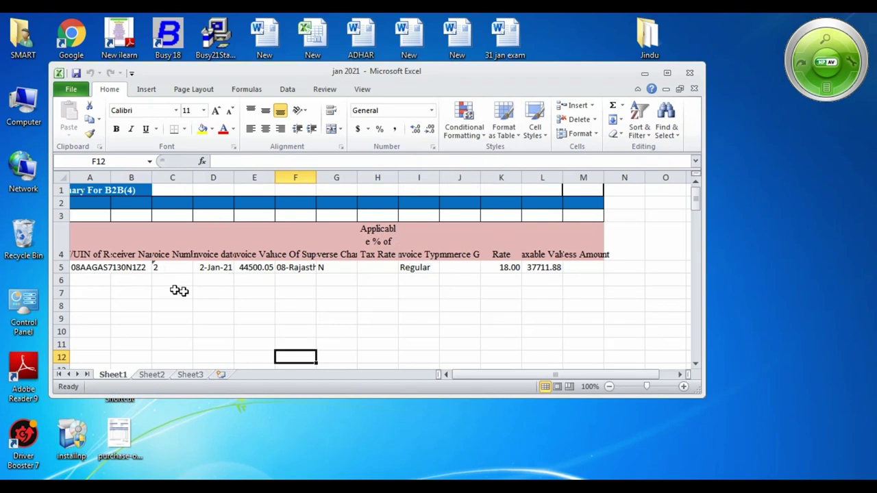
click(152, 377)
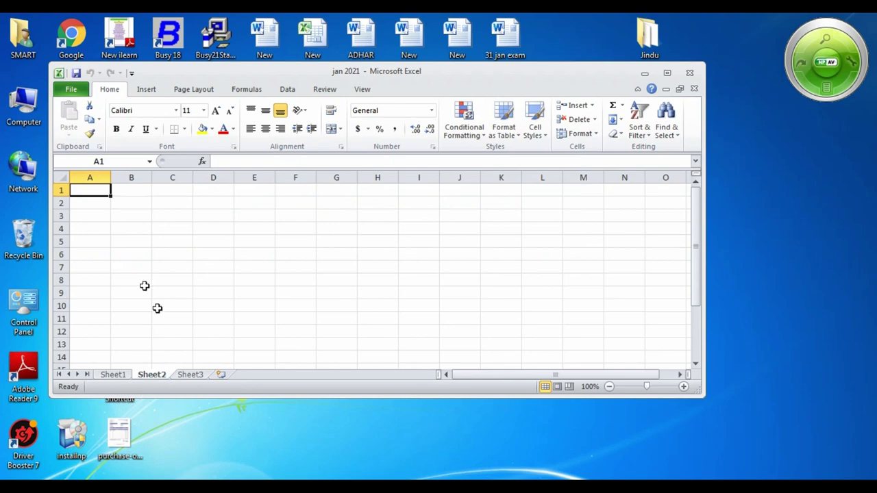
click(114, 374)
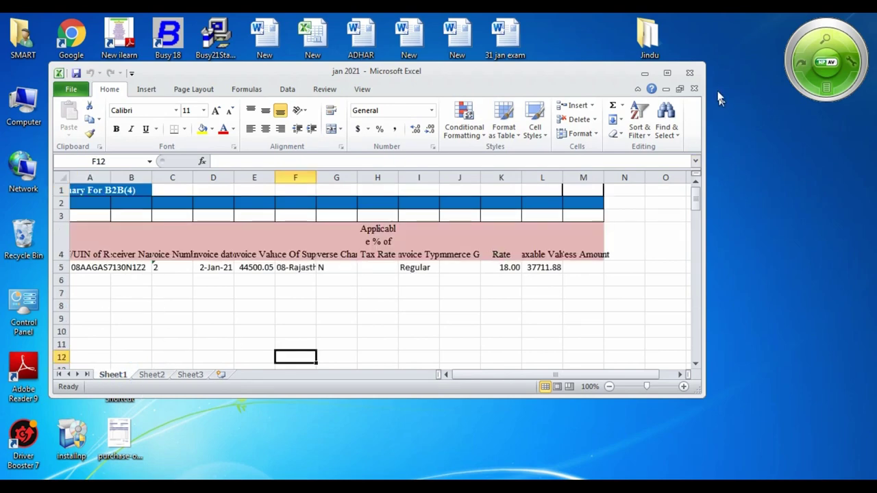
click(689, 72)
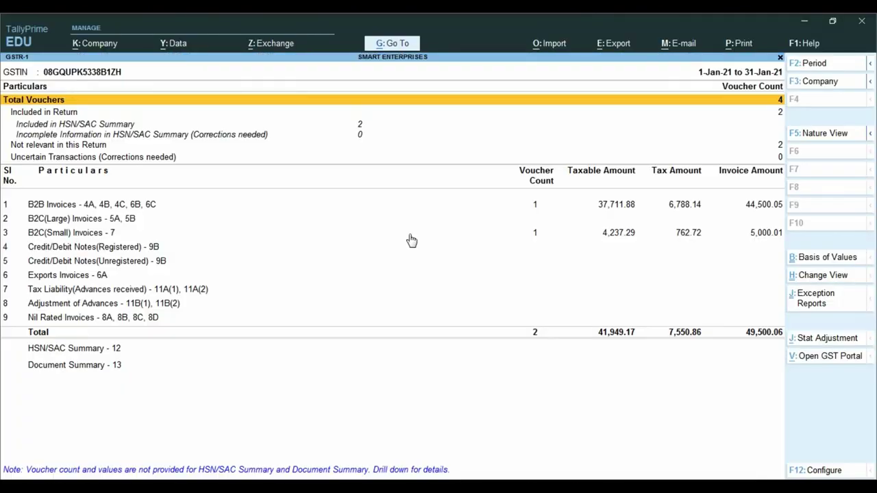
Step: Review the B2C and credit/debit note rows of the January 2021 GSTR-1 report in TallyPrime
click(498, 219)
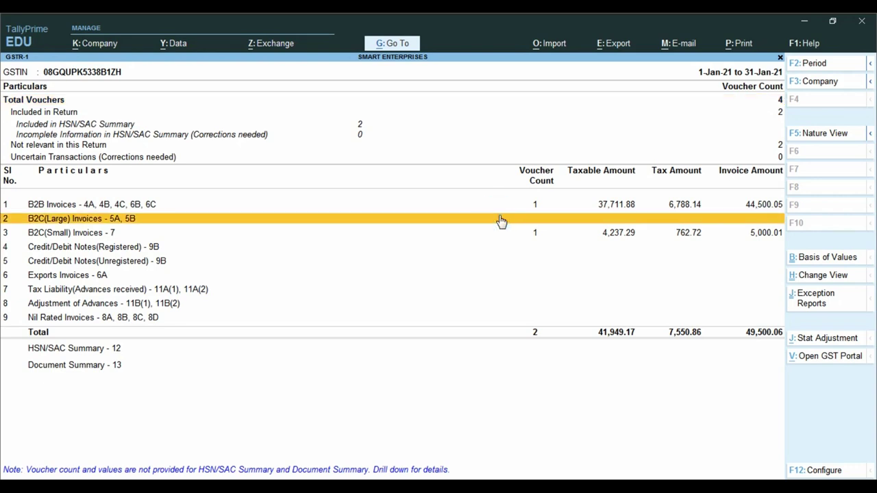
key(Down)
key(Down)
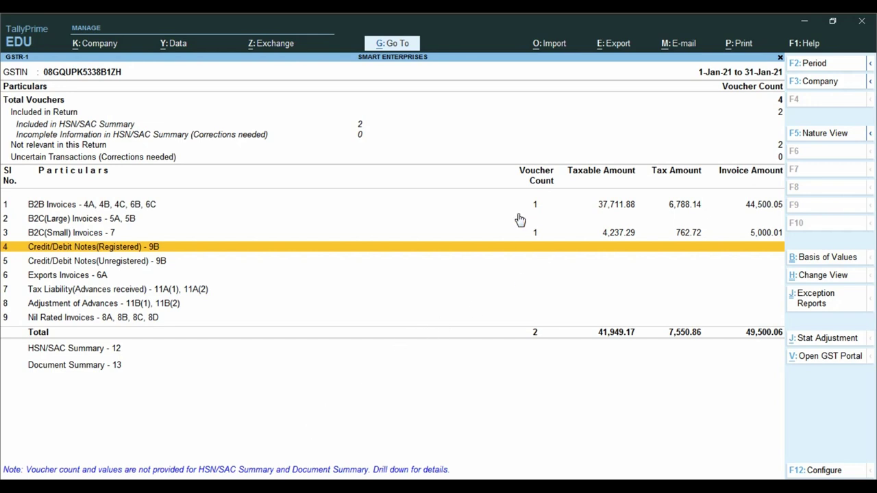
Step: Minimize TallyPrime, launch the GST Offline Tool, and start a new upload of invoice data for a return
click(808, 24)
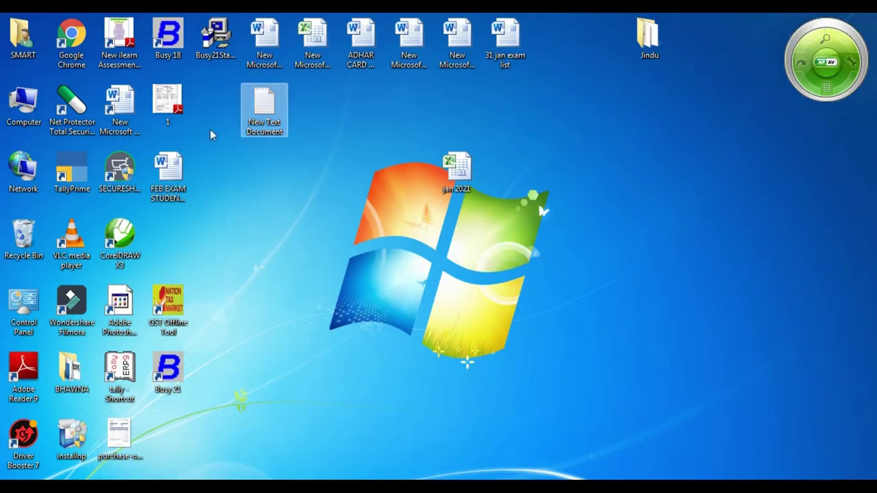
double_click(168, 304)
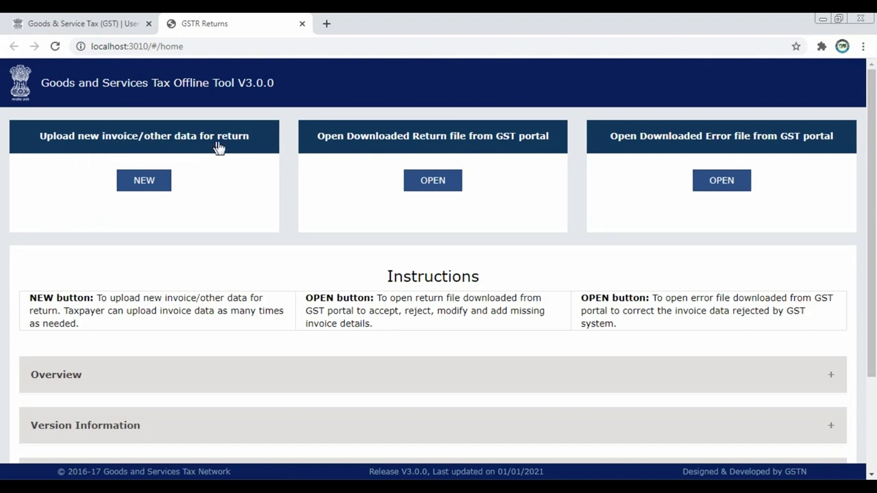
click(160, 186)
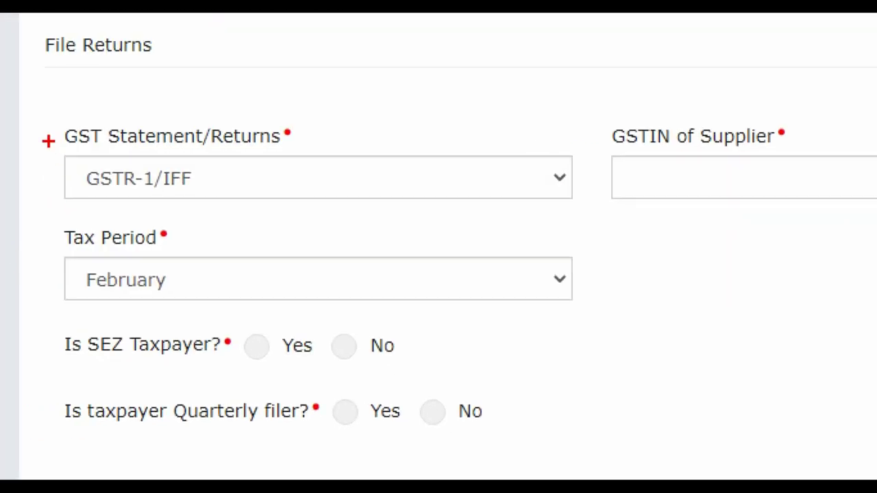
drag(48, 140, 279, 220)
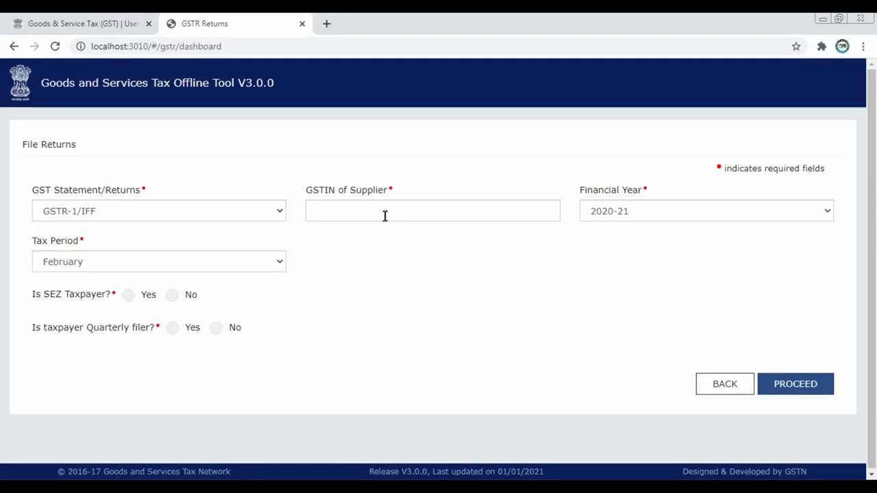
Step: Enter the supplier's GSTIN, set the tax period to January, SEZ taxpayer to No and quarterly filer to Yes, and confirm the return details
click(385, 213)
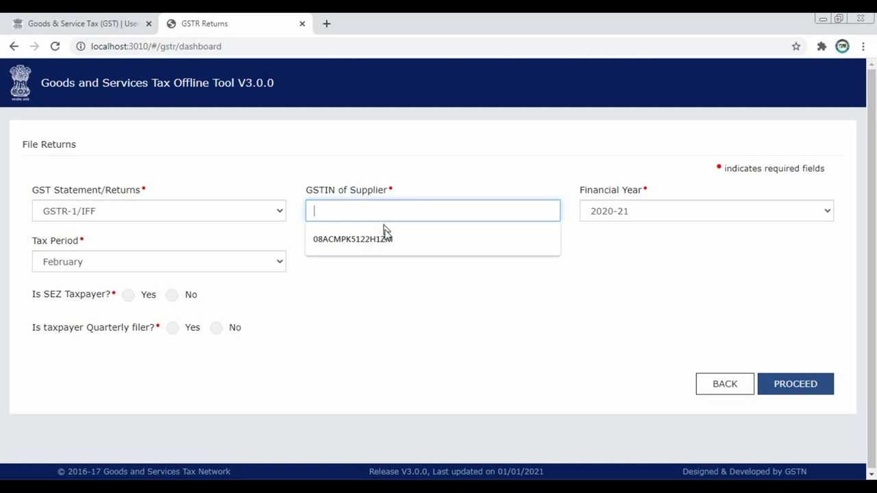
click(370, 238)
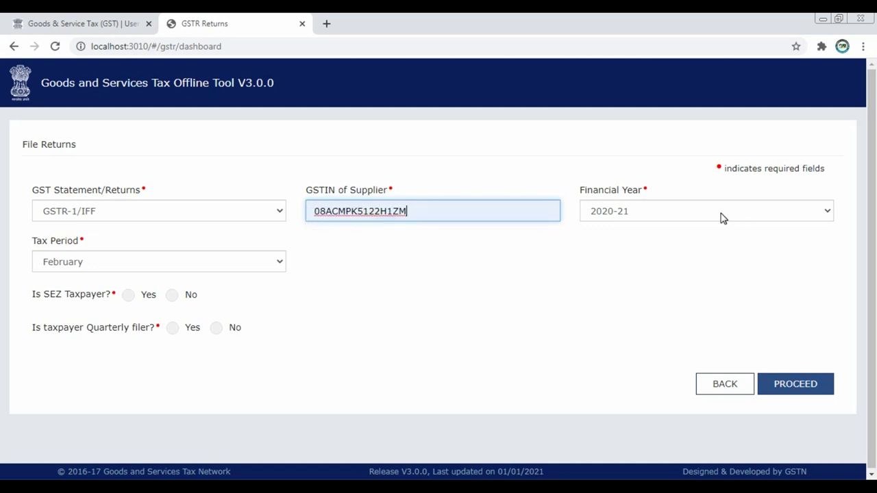
click(110, 267)
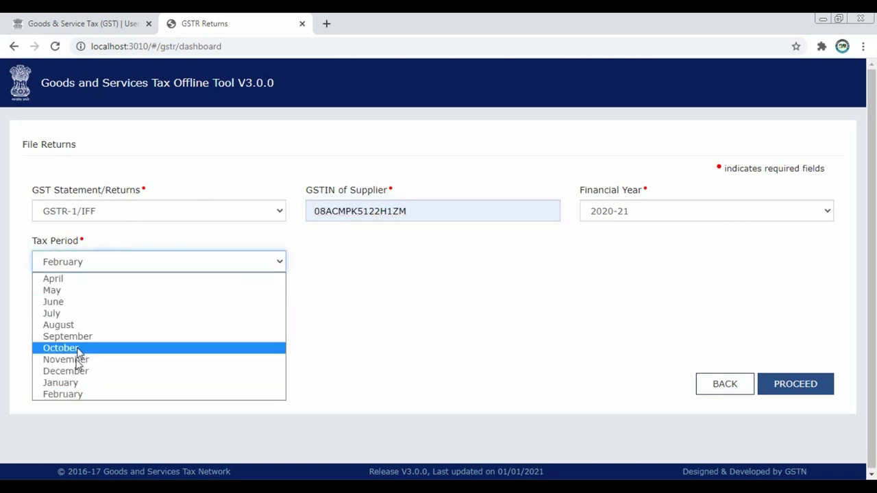
click(71, 386)
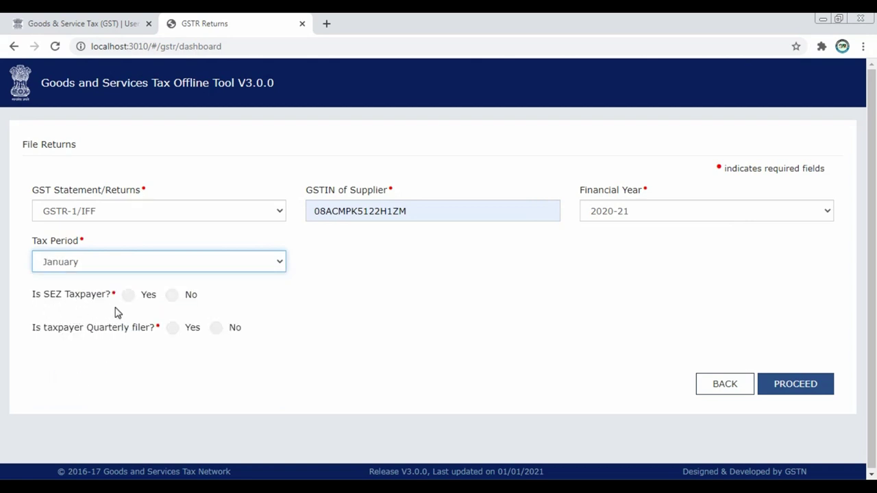
click(172, 295)
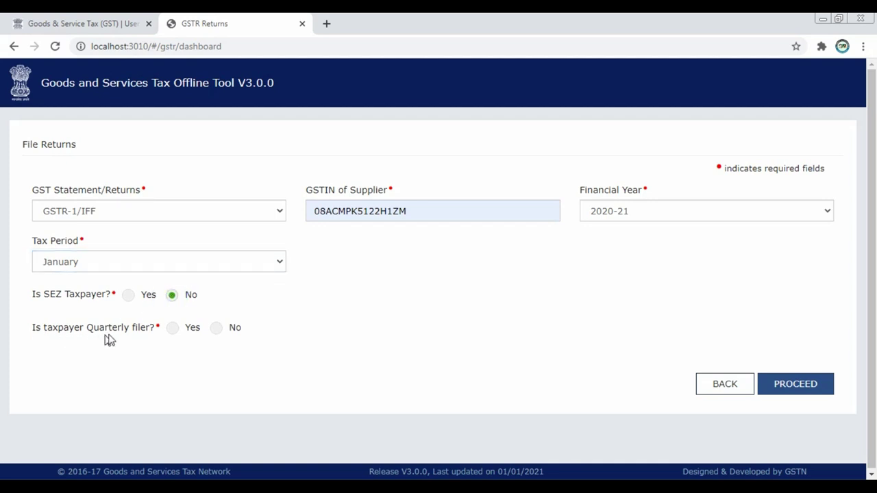
click(173, 329)
click(810, 388)
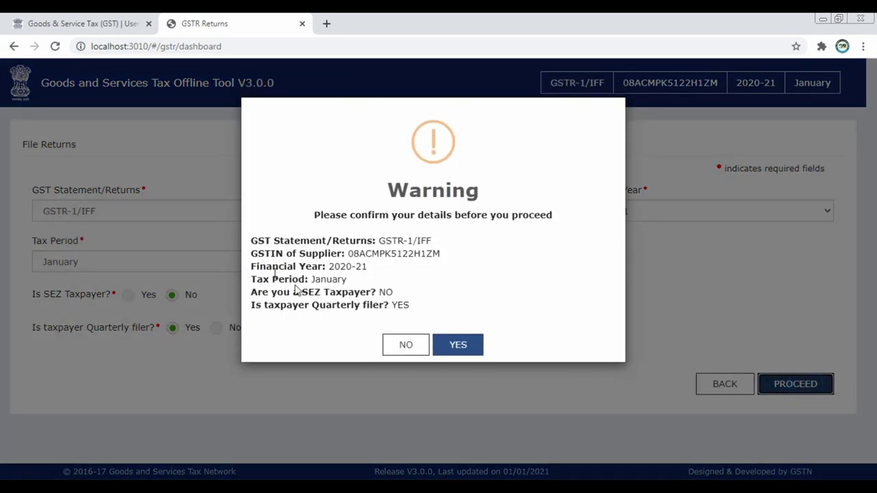
click(466, 348)
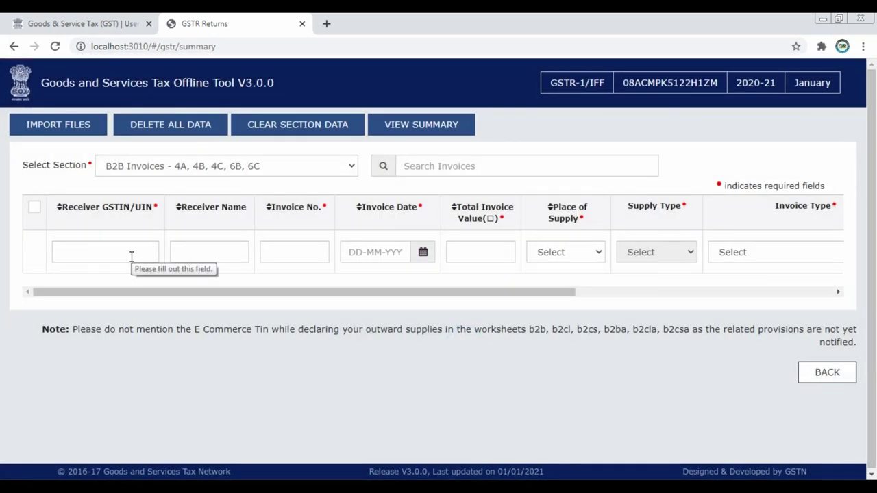
Step: Import all return sections in one go from the jan 2021 Excel workbook on the desktop and confirm saving the data
click(218, 254)
click(298, 259)
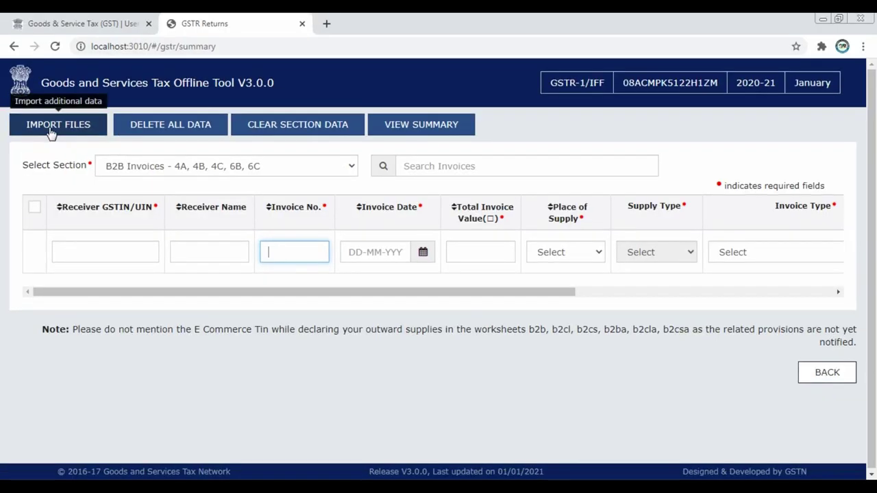
click(96, 113)
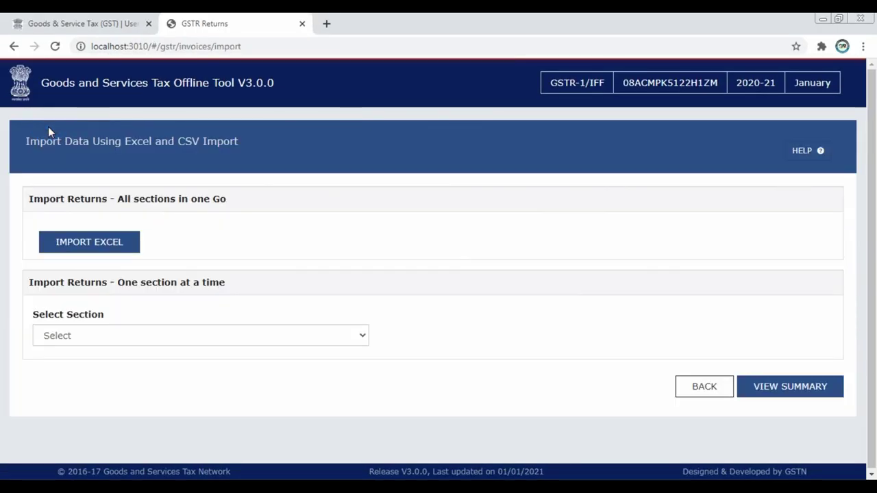
click(105, 248)
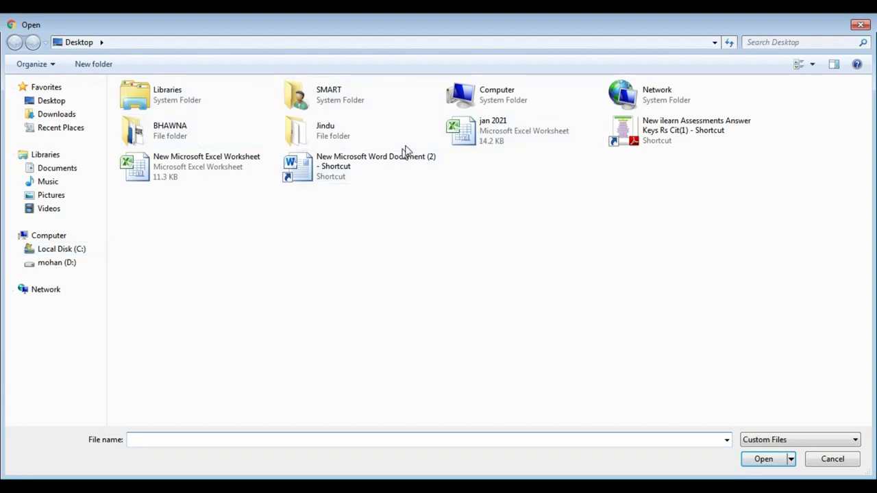
click(514, 141)
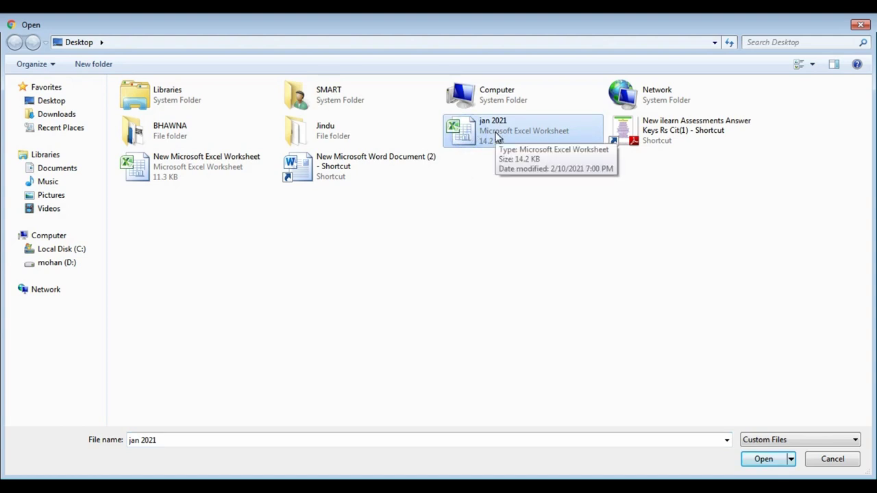
click(763, 459)
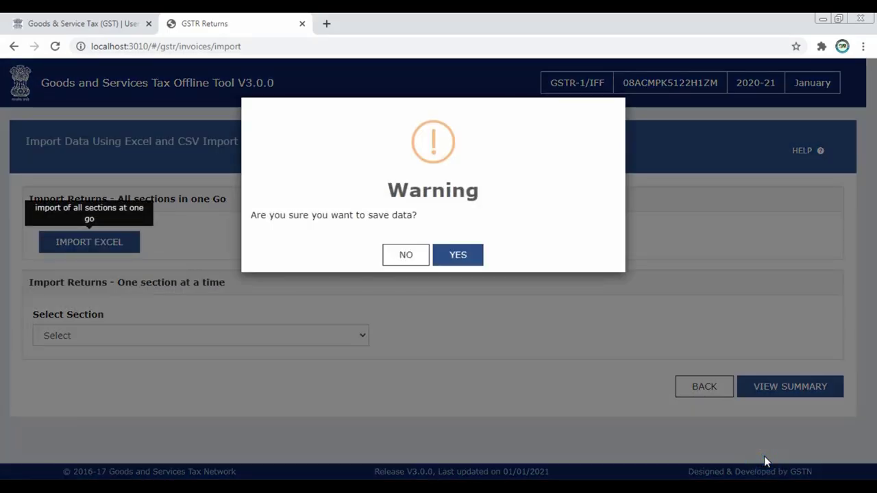
click(466, 260)
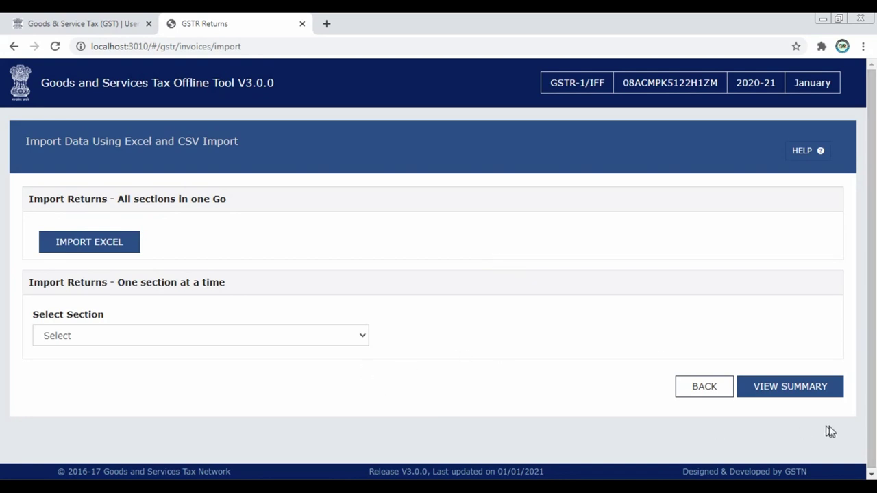
Step: View the imported return's summary, generate the return file and download the resulting JSON
click(815, 392)
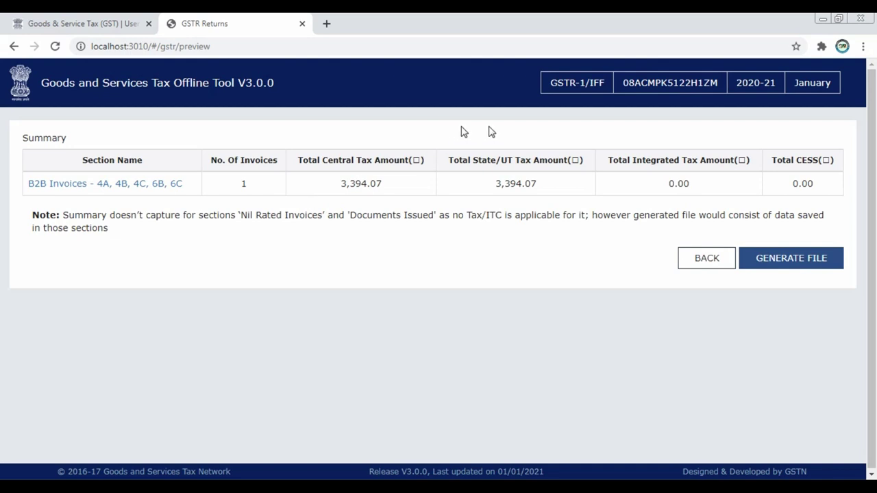
click(806, 267)
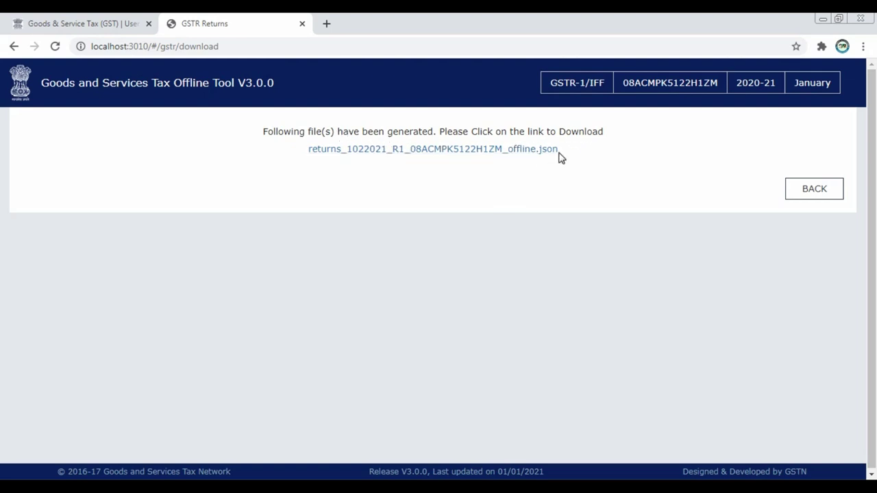
click(468, 152)
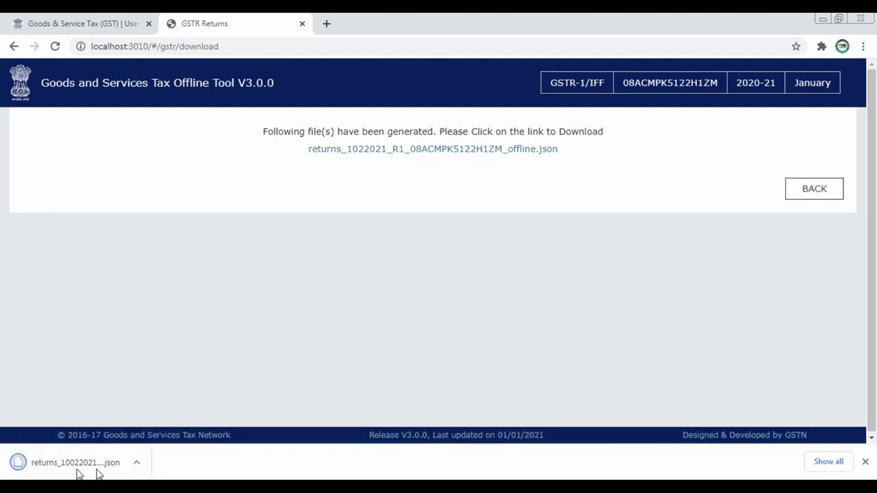
Step: Show the downloaded returns JSON file in its Downloads folder and copy it
click(140, 469)
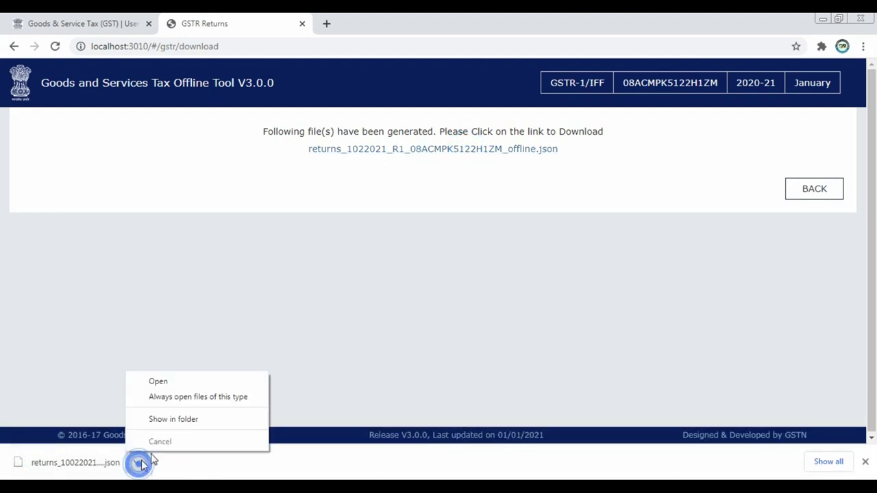
click(174, 420)
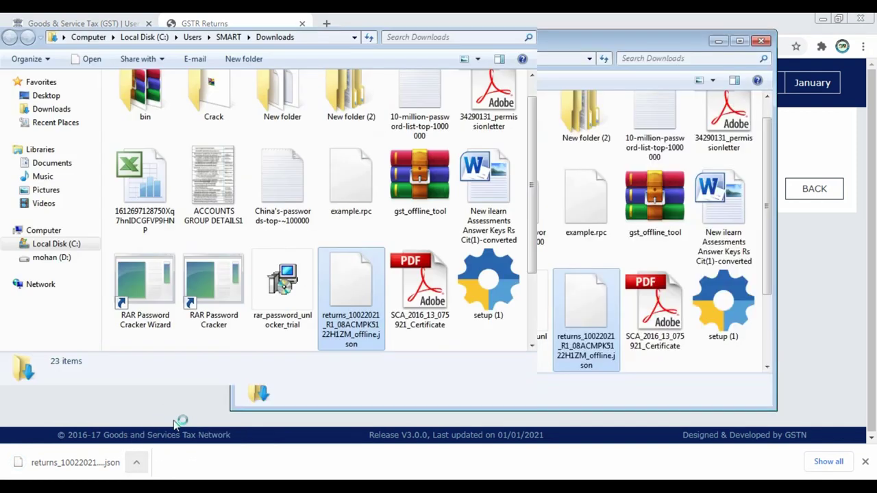
right_click(417, 207)
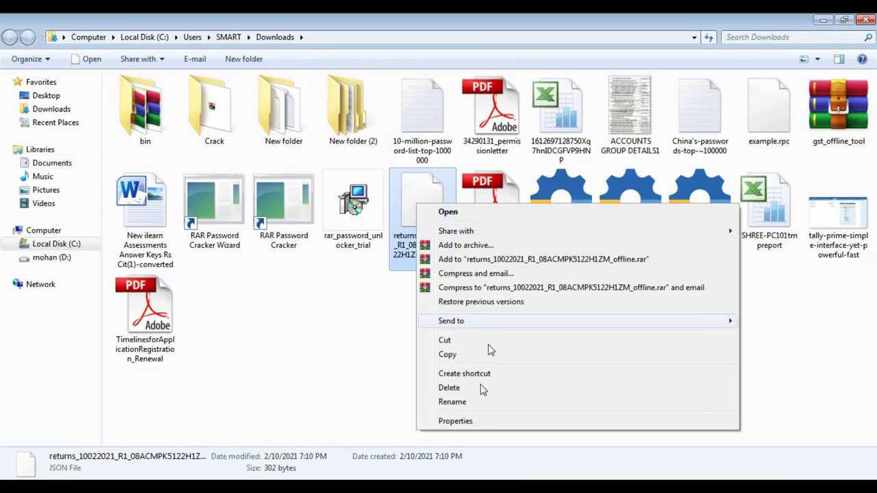
click(446, 354)
Step: Minimize the open windows and paste the copied returns JSON file onto the desktop
click(824, 19)
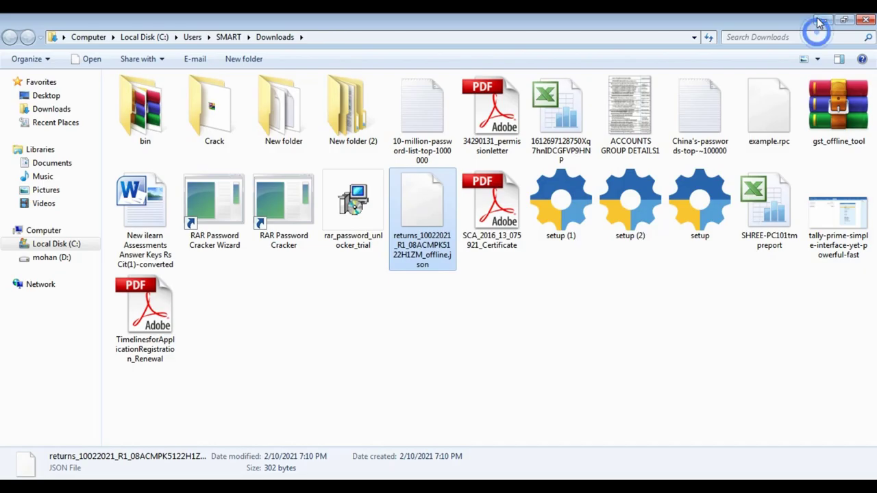
click(824, 19)
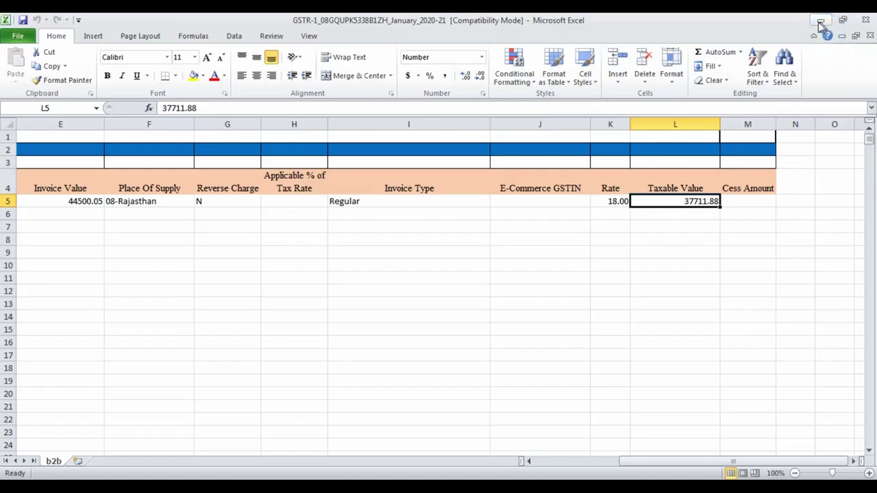
click(818, 21)
click(817, 21)
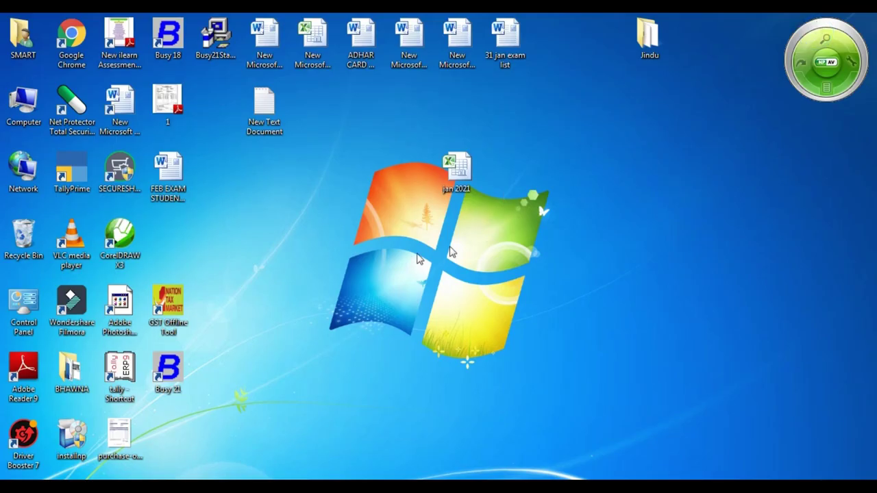
right_click(306, 218)
click(334, 271)
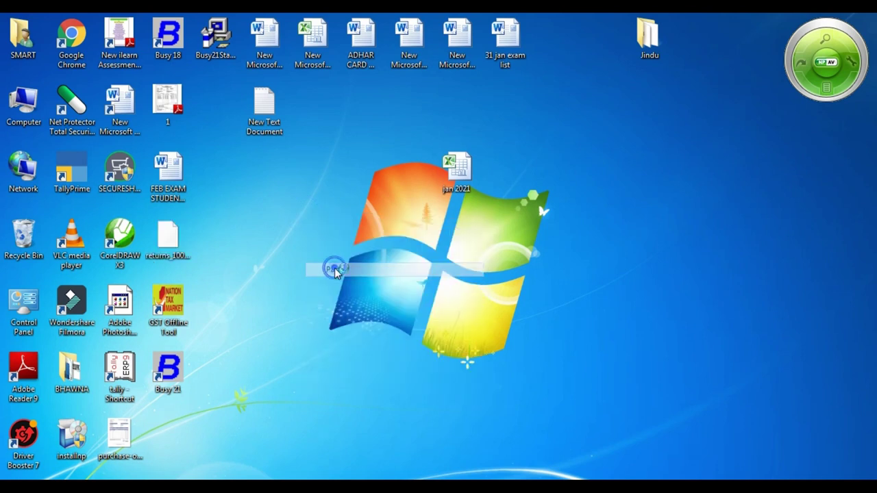
click(294, 274)
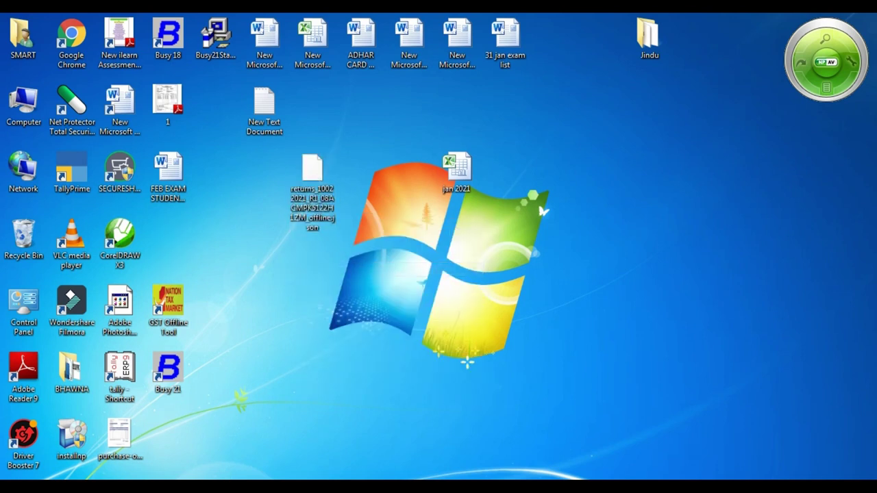
Step: Switch back to Chrome and open the File Returns page from the GST portal's dashboard
mouse_move(216, 488)
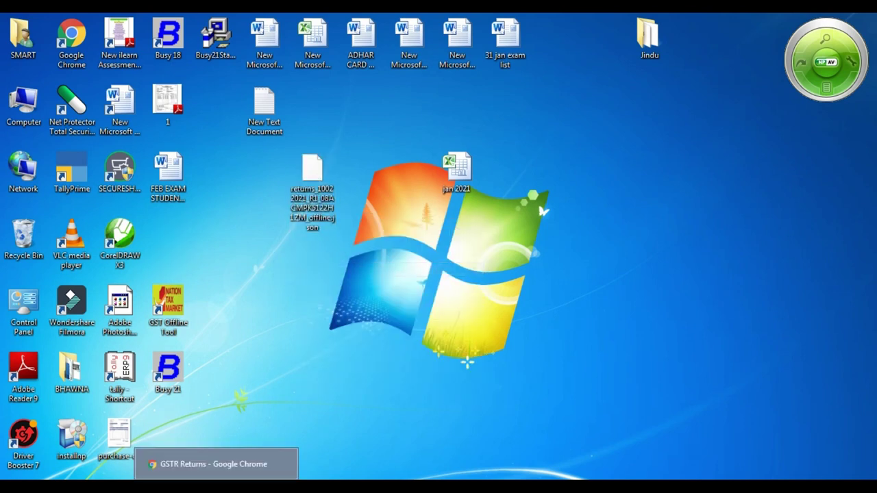
click(216, 488)
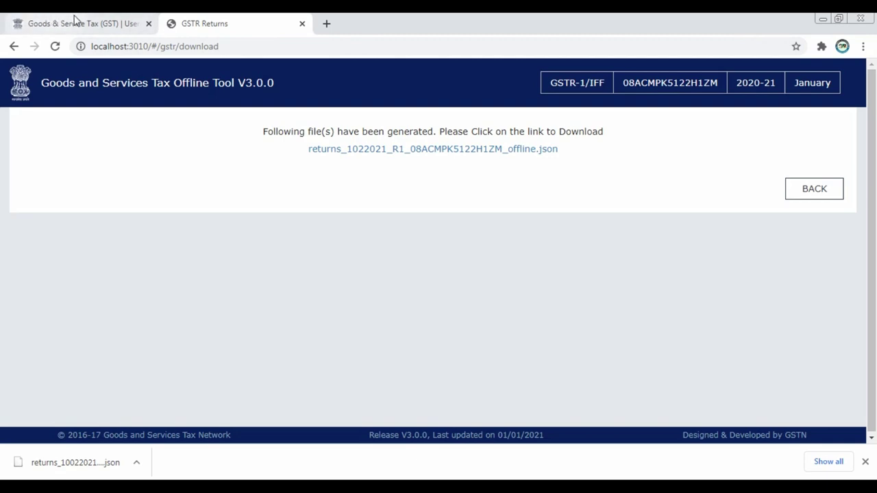
click(76, 22)
scroll(169, 106, up, 3)
click(94, 154)
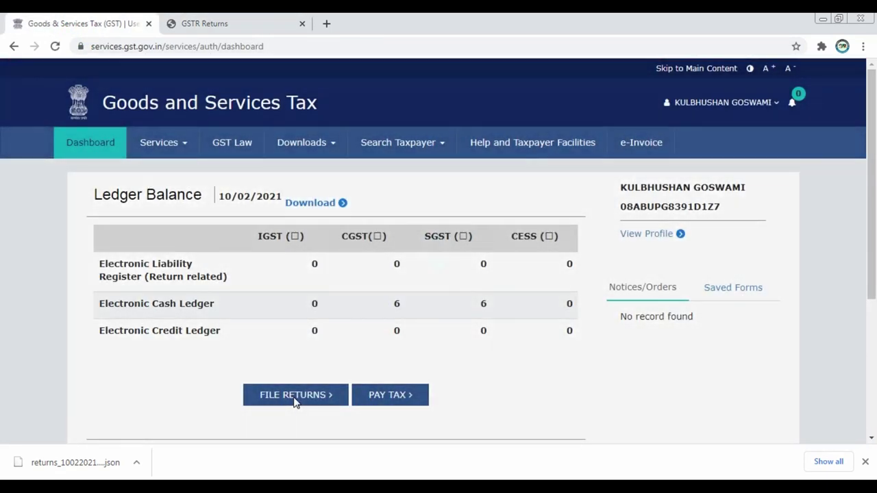
click(293, 395)
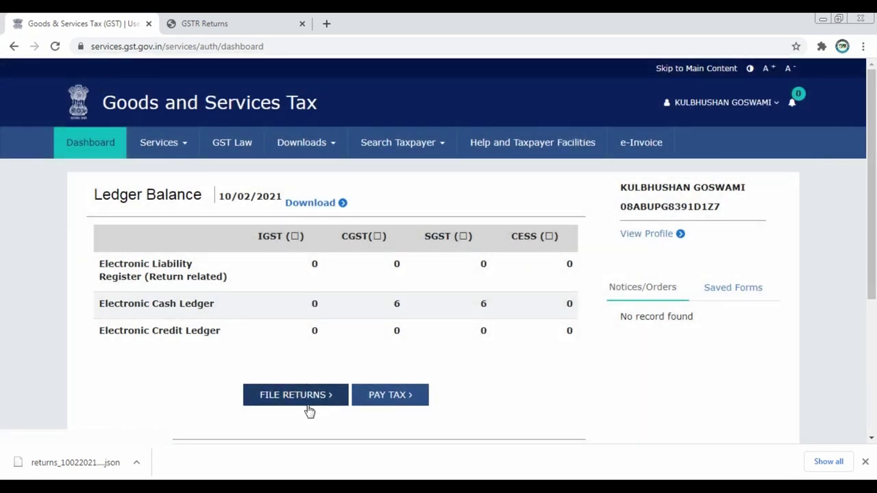
click(304, 399)
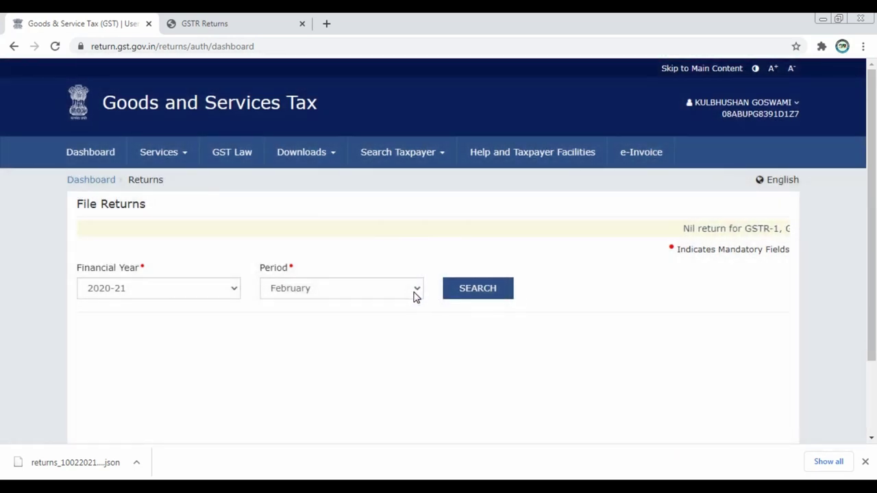
Step: Search the returns for January 2020-21 and open offline preparation for the Invoice Furnishing Facility
click(413, 290)
click(316, 409)
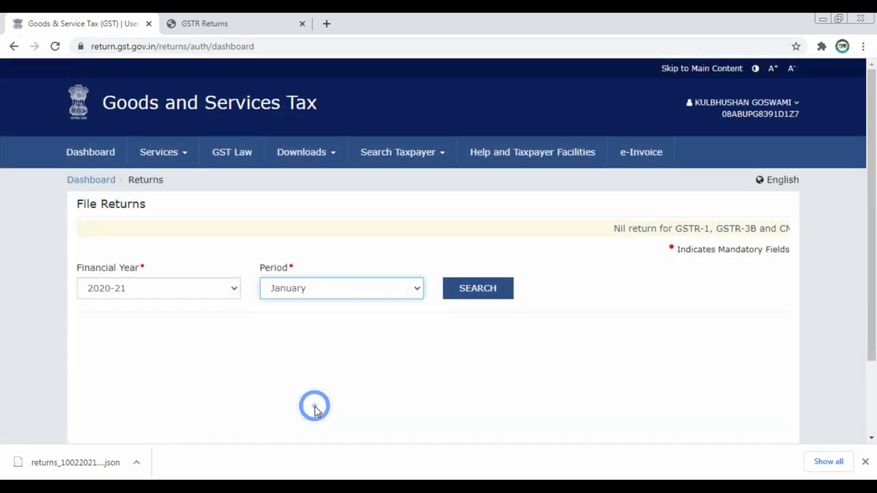
click(480, 289)
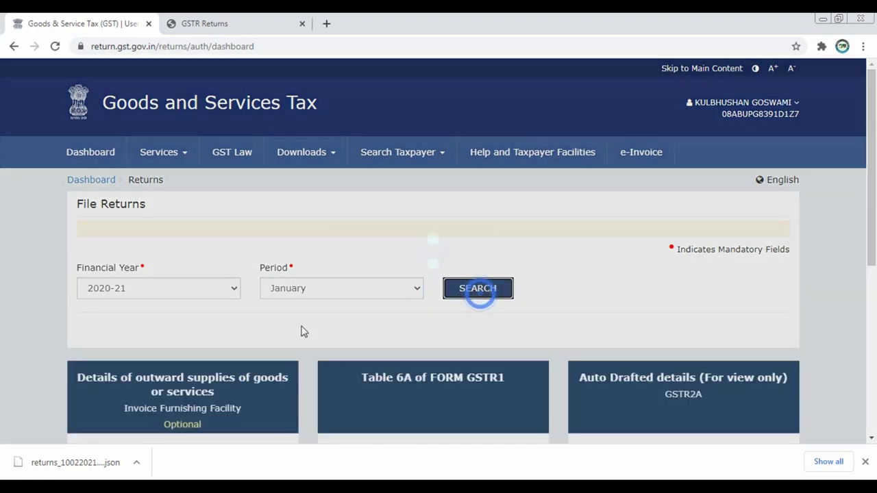
scroll(254, 336, down, 2)
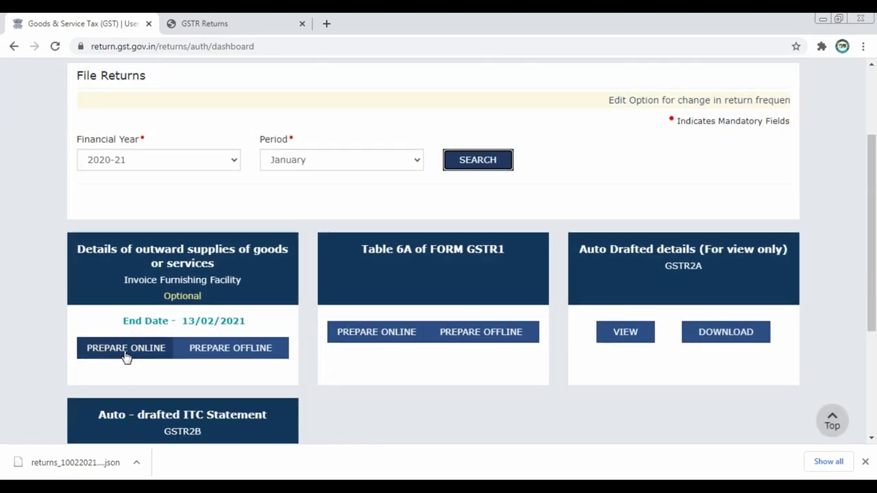
click(223, 348)
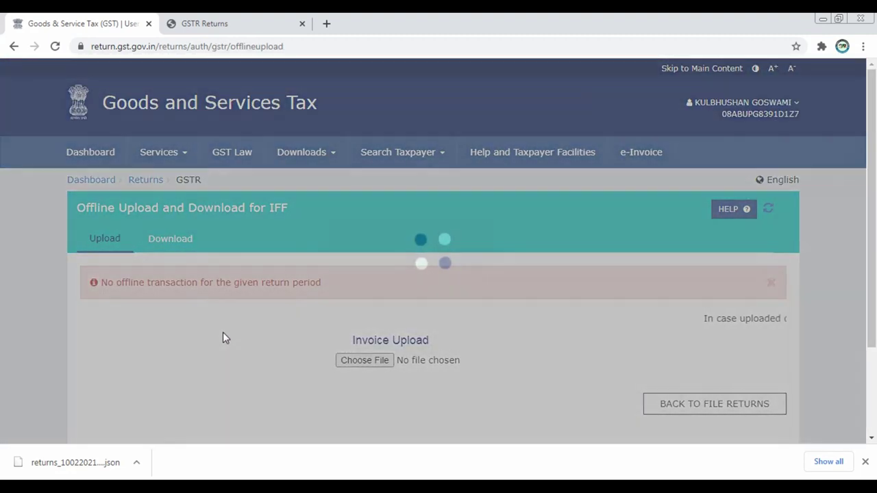
Step: Upload the returns JSON file from the desktop as the IFF invoice upload and check its upload status
scroll(225, 336, down, 1)
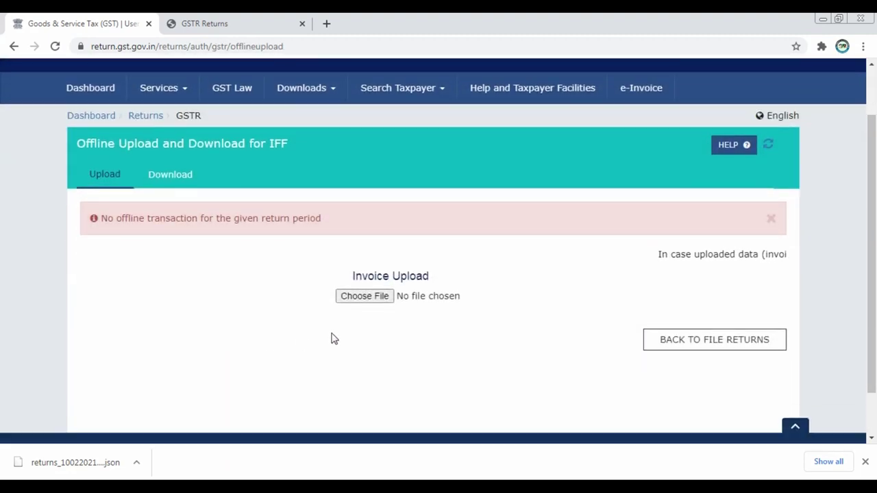
click(369, 299)
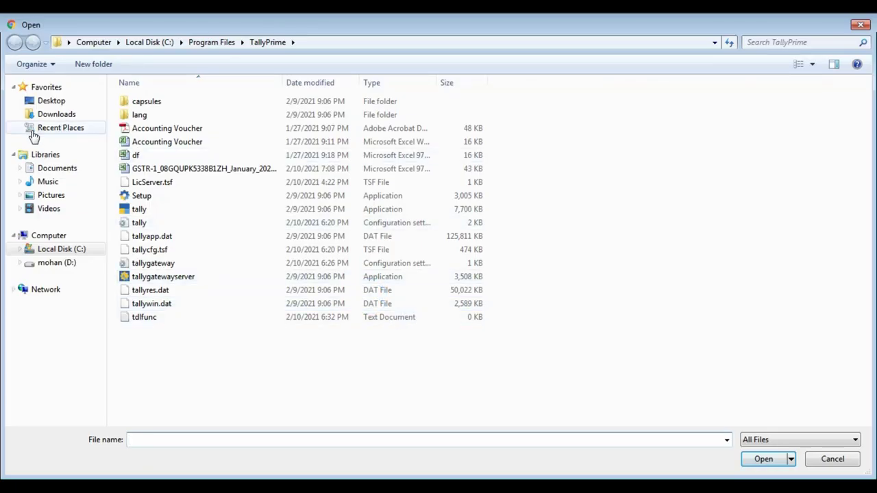
click(54, 102)
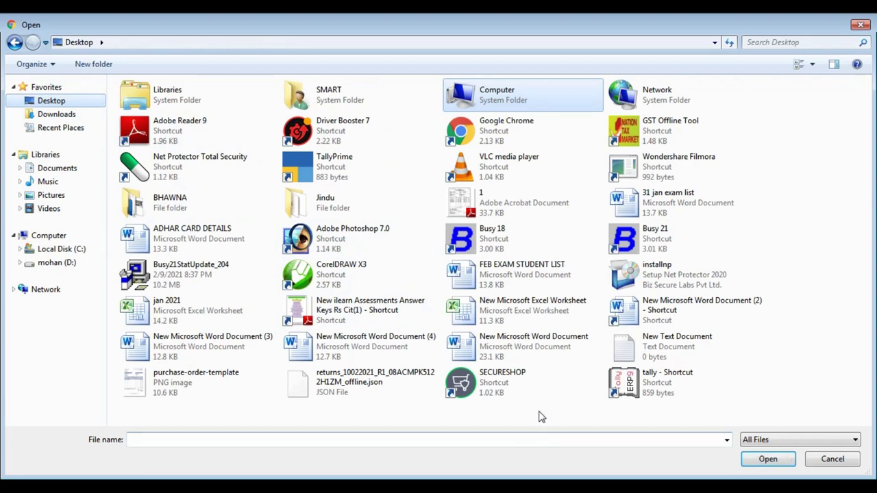
click(300, 387)
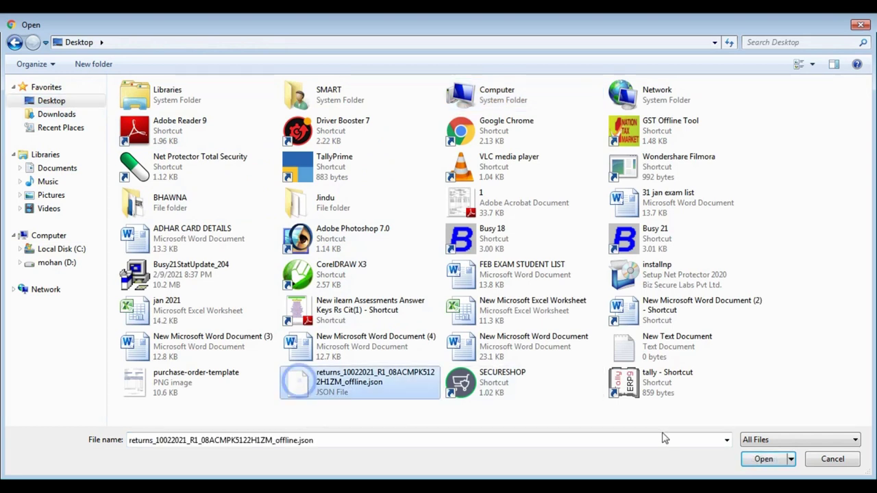
click(760, 460)
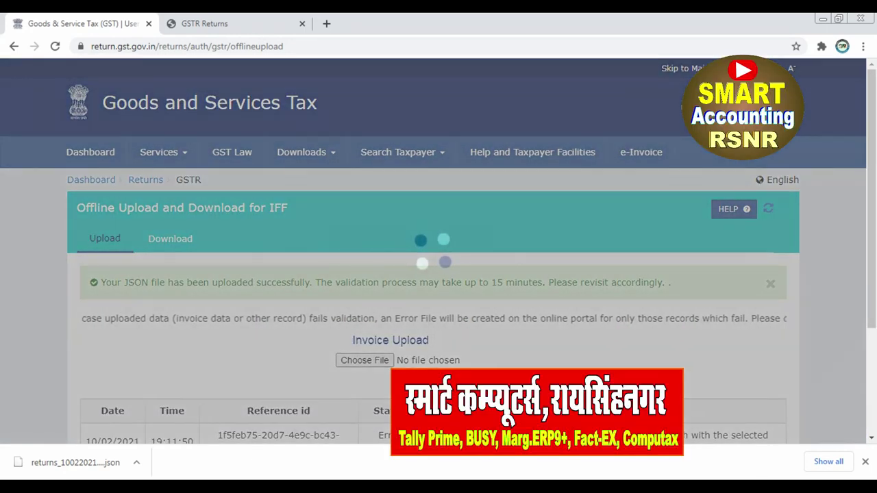
scroll(490, 331, down, 1)
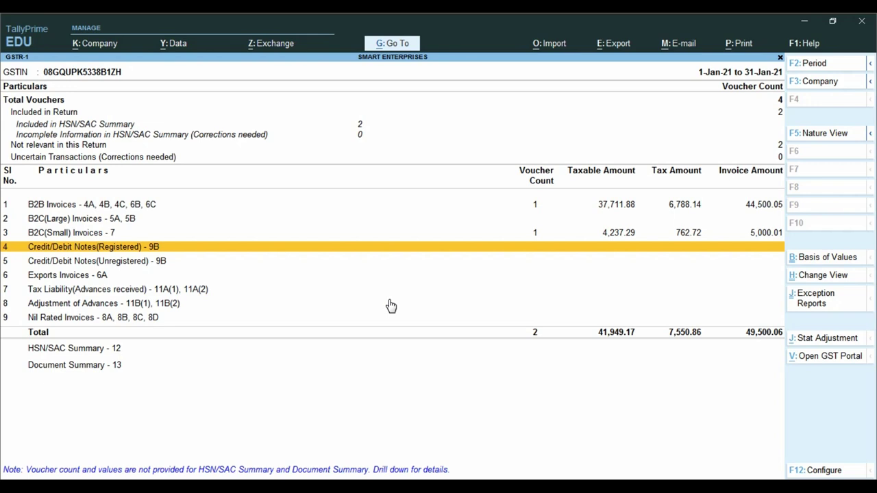
Step: In TallyPrime, leave the GSTR-1 report and open the GSTR-3B report from GST Reports
key(Escape)
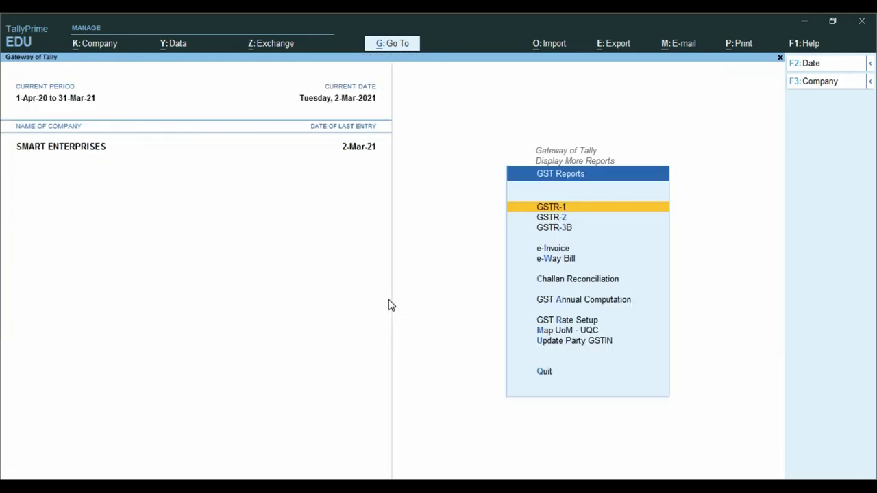
key(Down)
key(Down)
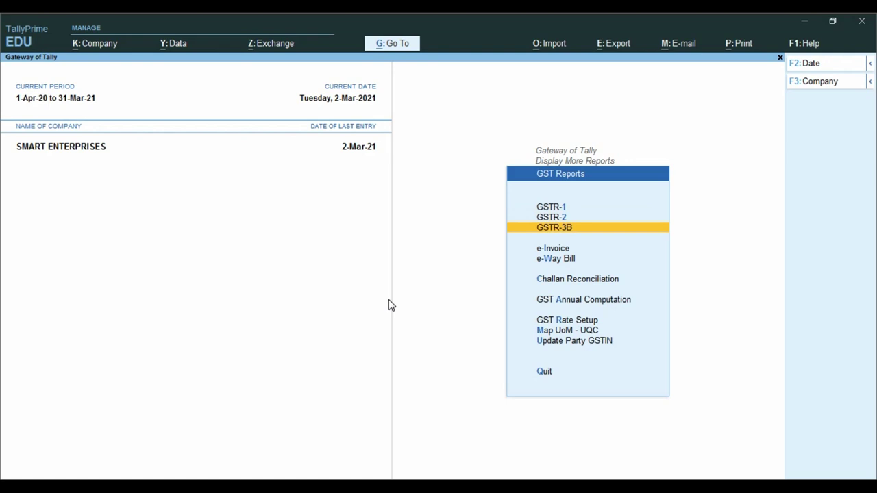
key(Return)
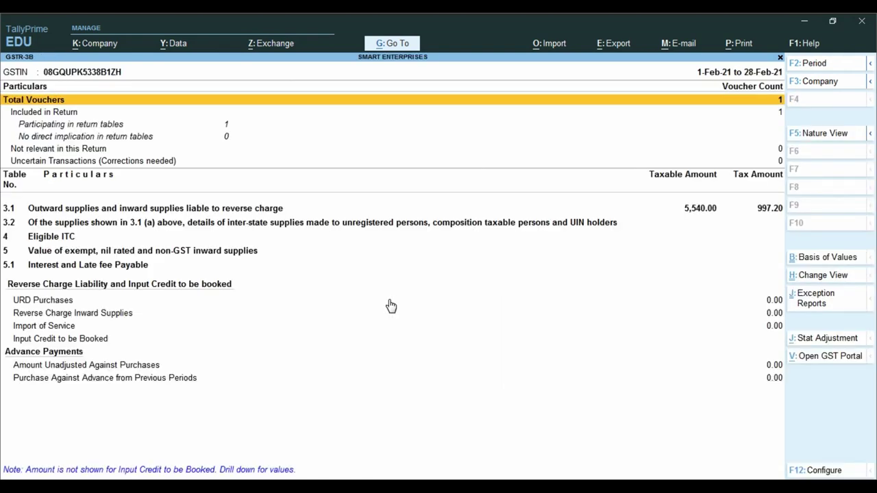
Step: Set the GSTR-3B report period from 1-1-2021 to 31-1-2021
key(F2)
text(1.1.)
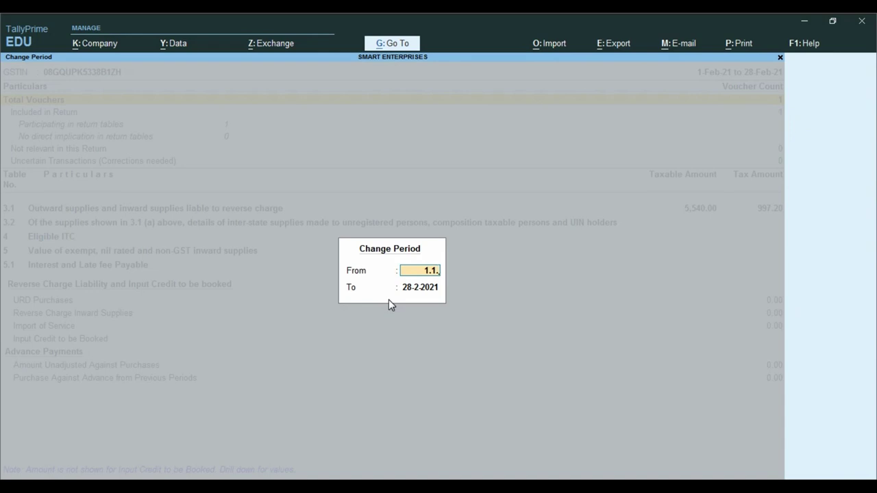
key(Return)
text(31)
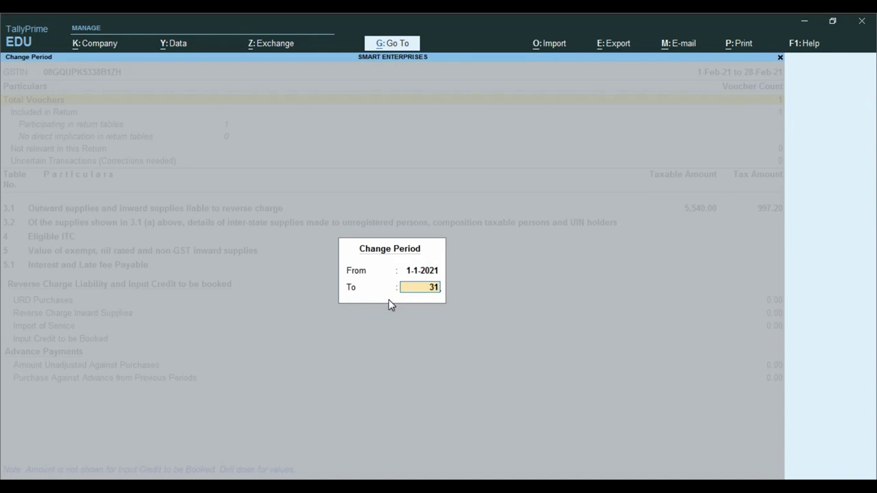
text(.1)
key(Return)
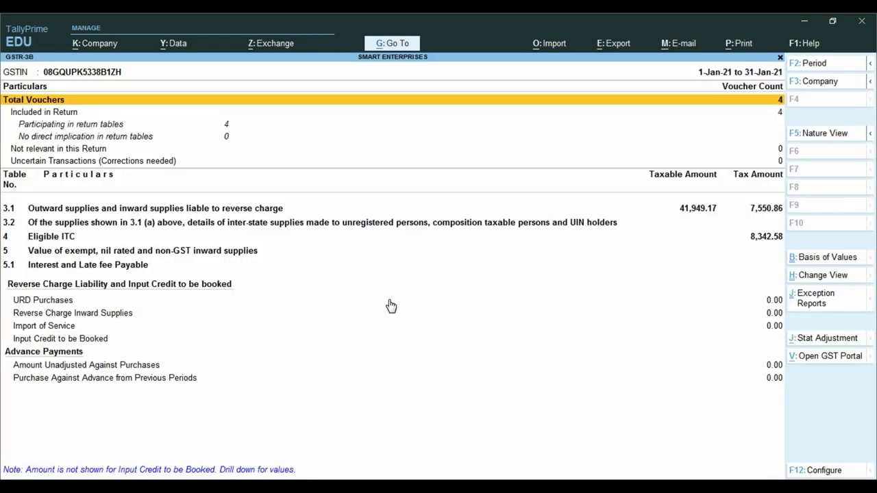
Step: Switch the January GSTR-3B report to Nature View and examine the total inward supplies and their tax amount
click(830, 140)
click(759, 264)
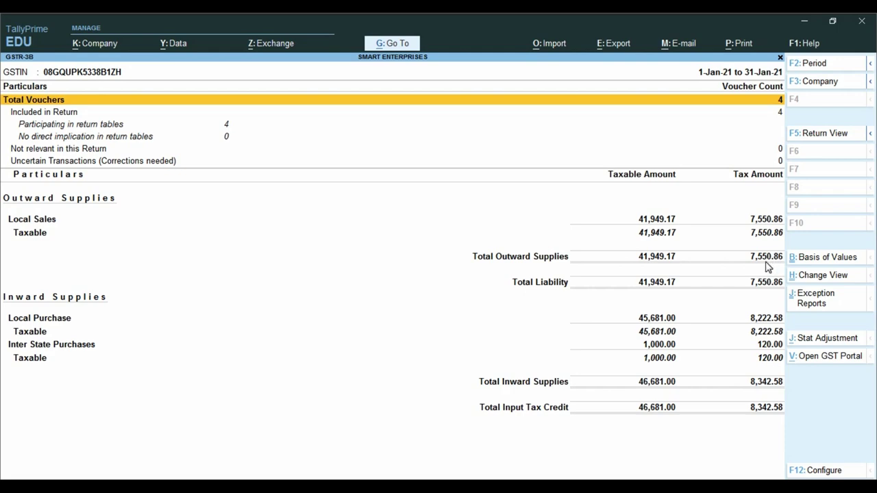
key(ctrl)
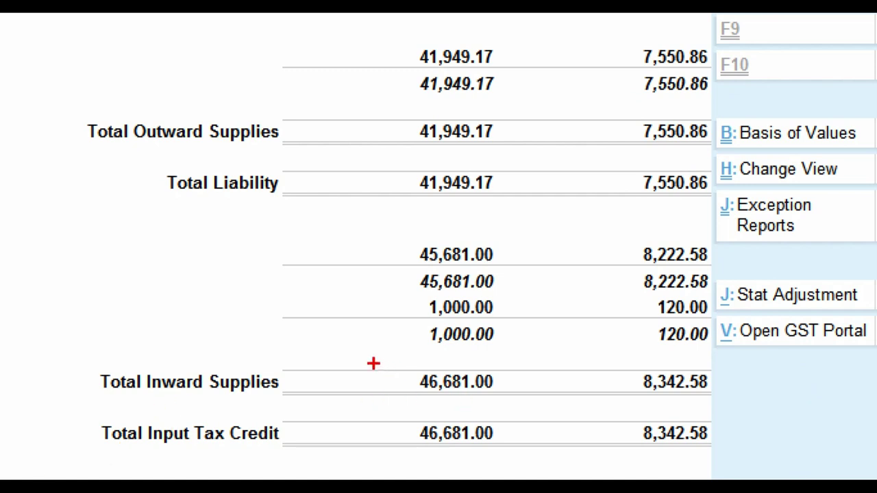
mouse_move(359, 350)
mouse_down()
mouse_move(434, 375)
mouse_move(742, 420)
mouse_up()
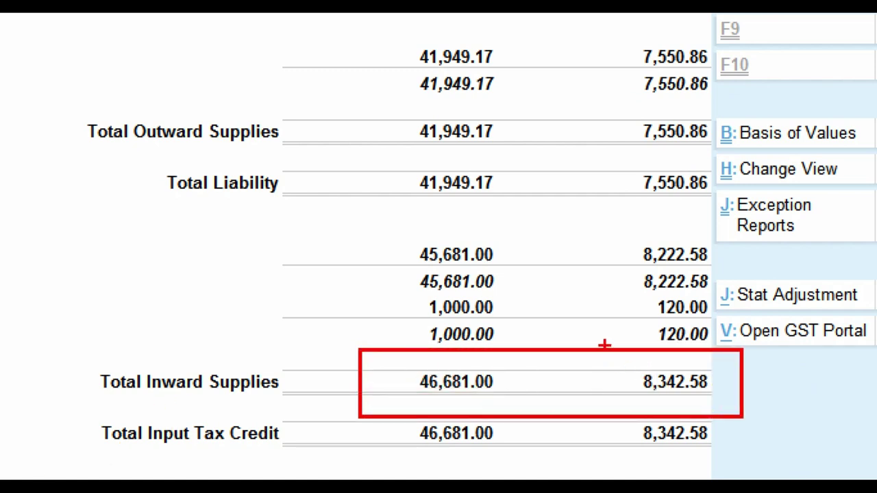
drag(605, 347, 690, 396)
drag(728, 365, 753, 419)
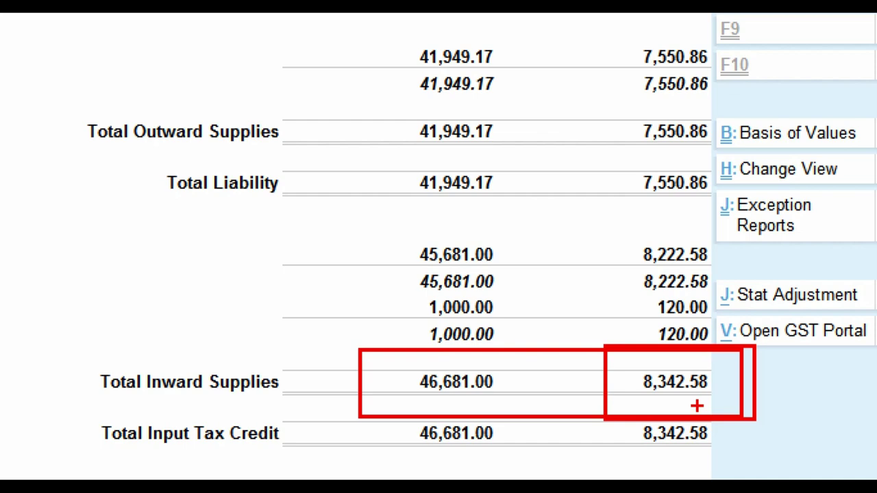
key(Escape)
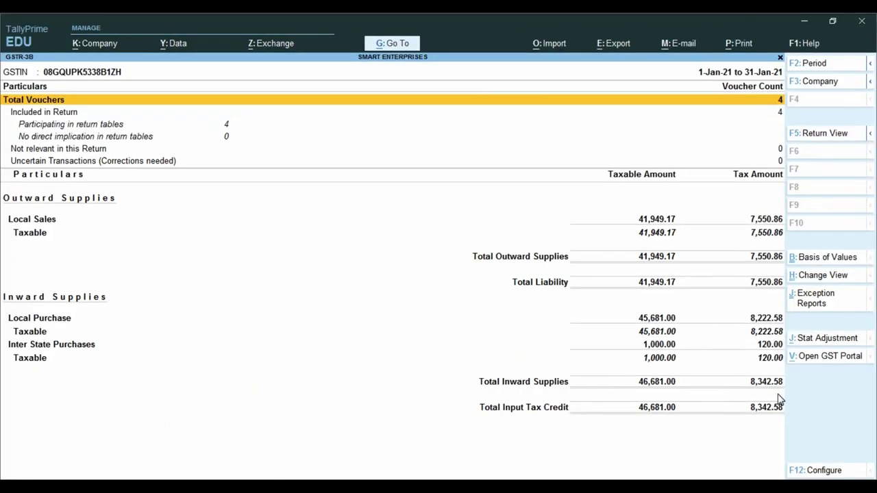
Step: Subtract the January outward tax from the input tax credit in the calculator using 8342.58-7550.86
key(ctrl+n)
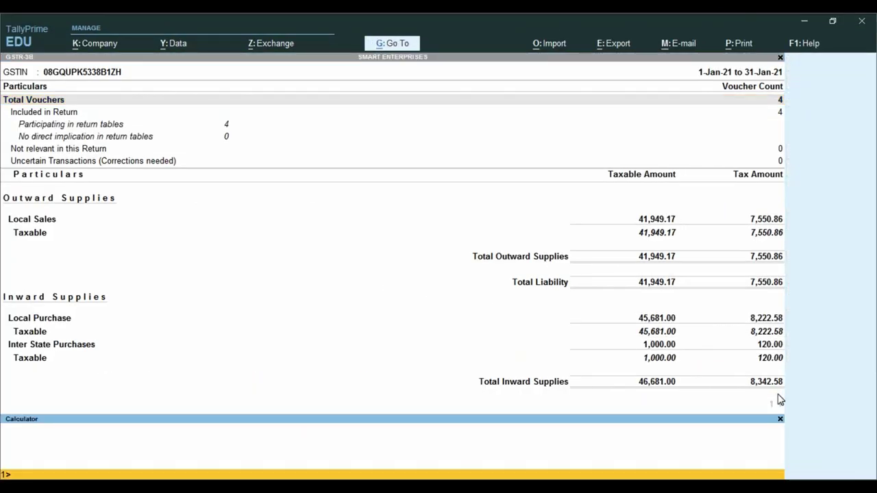
text(8342.58-7550.86)
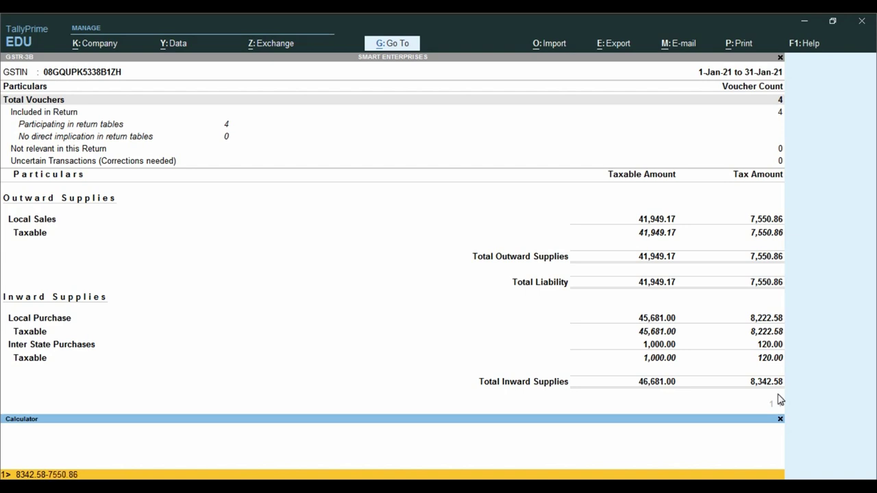
key(Return)
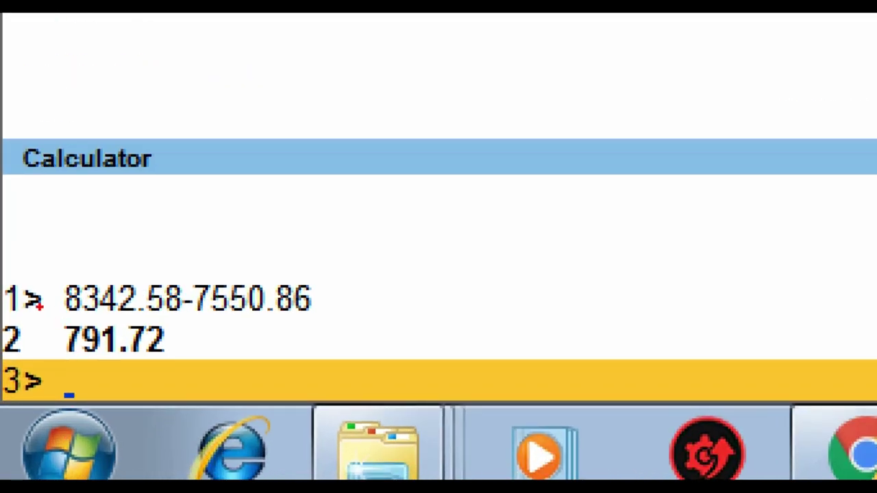
mouse_move(38, 306)
mouse_down()
mouse_move(233, 394)
mouse_move(211, 385)
mouse_up()
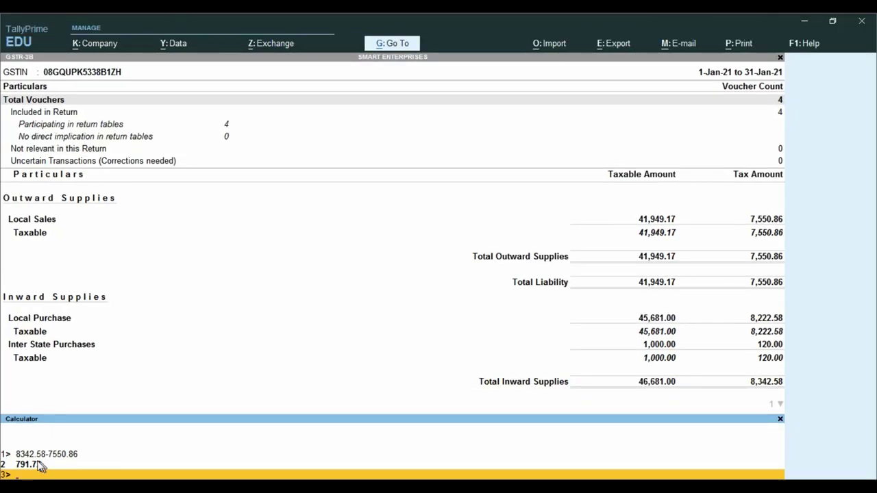
Step: Return to the GSTR-3B report and set its period from 1-2-2021 to 1-3-2021
click(287, 247)
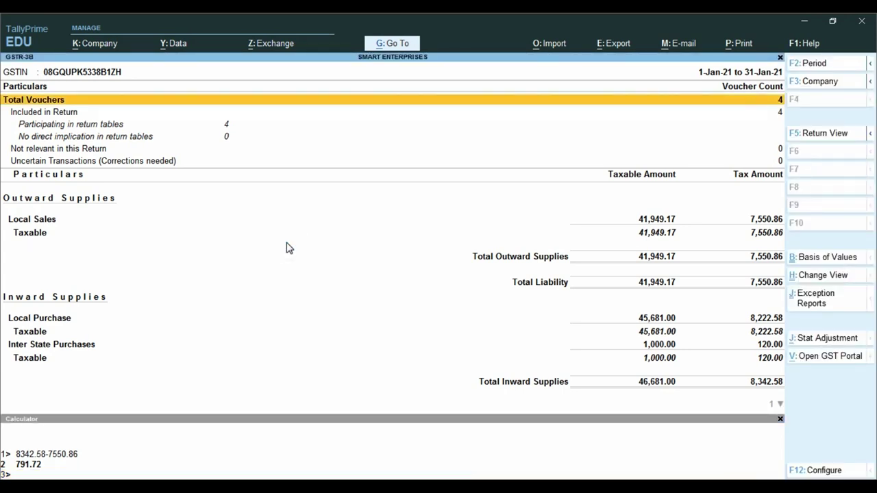
key(F2)
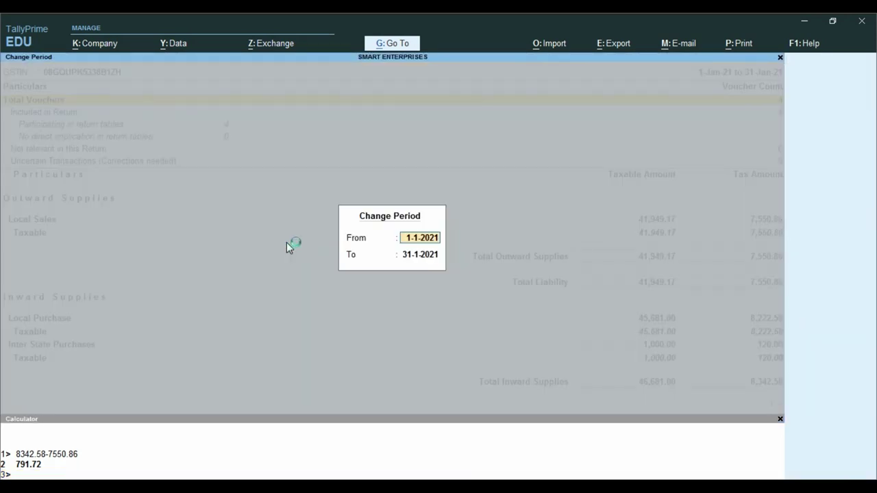
text(1-2)
key(Return)
text(1-3)
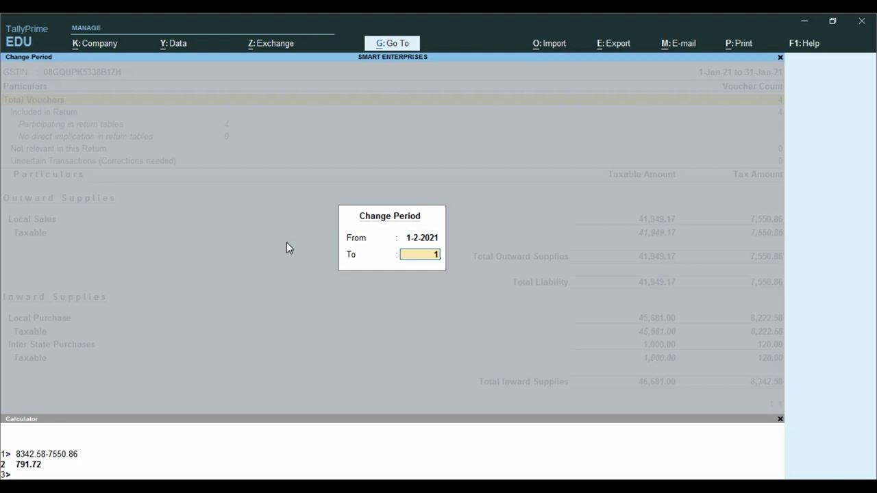
key(Return)
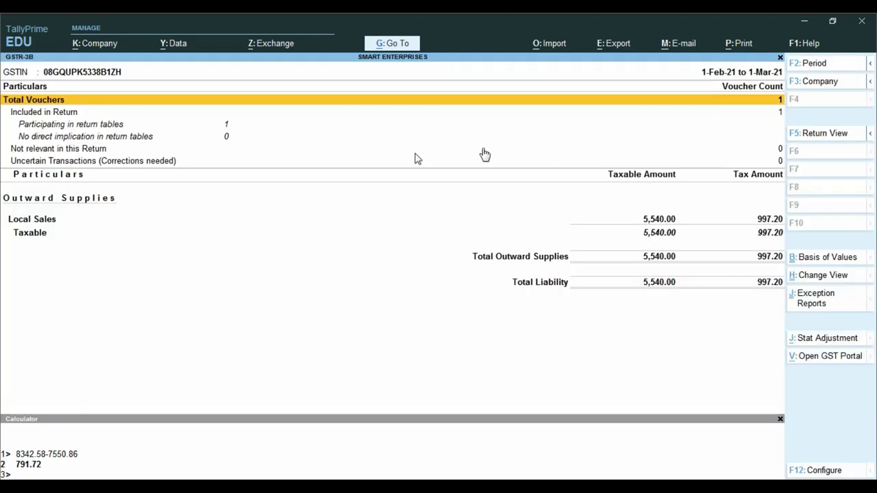
Step: Expand the GSTR-3B report to its detailed breakdown and examine the tax amounts on outward supplies
key(alt+F5)
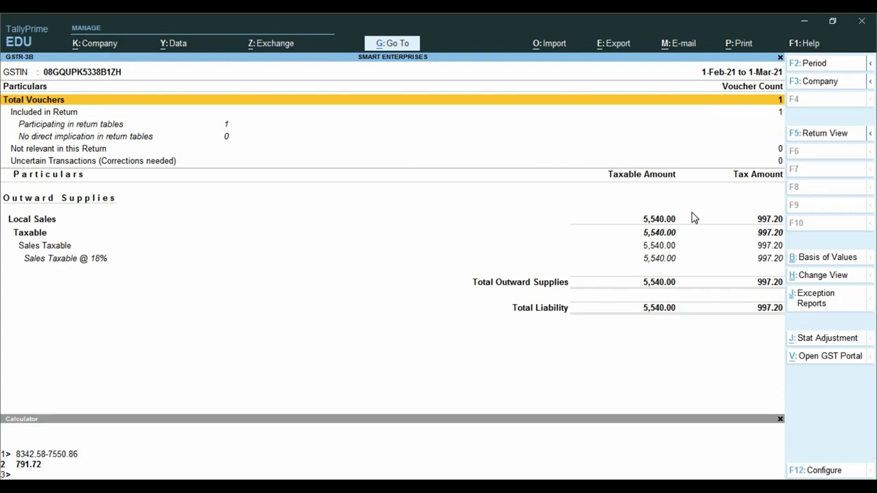
key(ctrl)
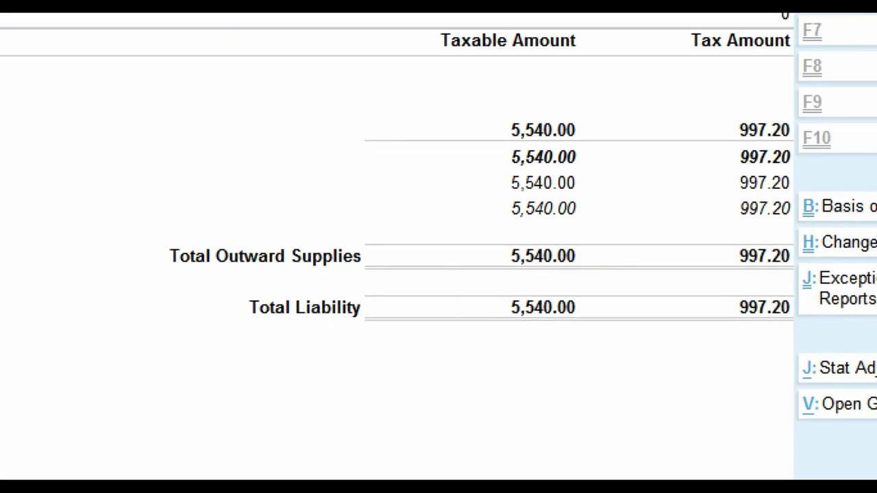
click(771, 329)
drag(705, 208, 829, 260)
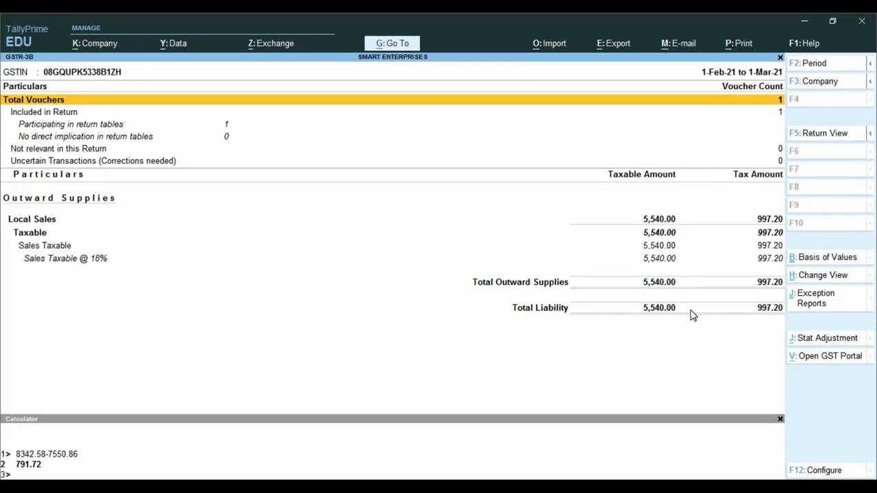
Step: Return to the calculator and enter the February tax liability of 997.20 for a new calculation
click(62, 474)
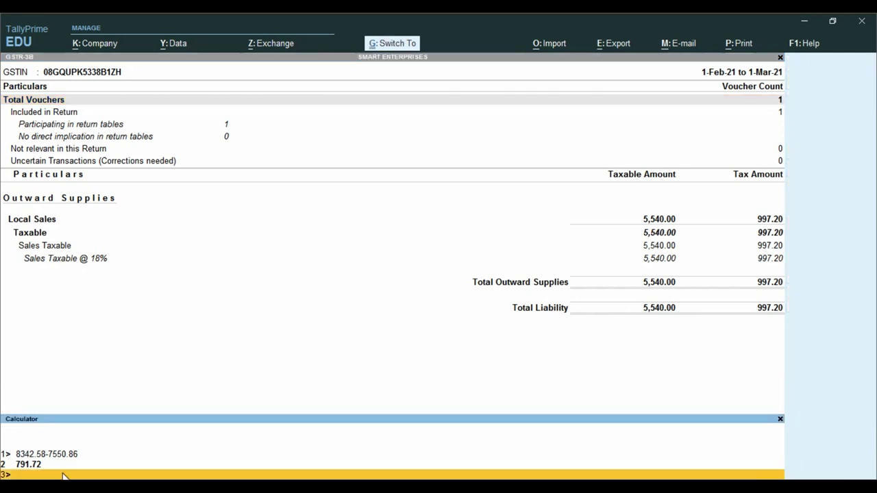
text(997.20)
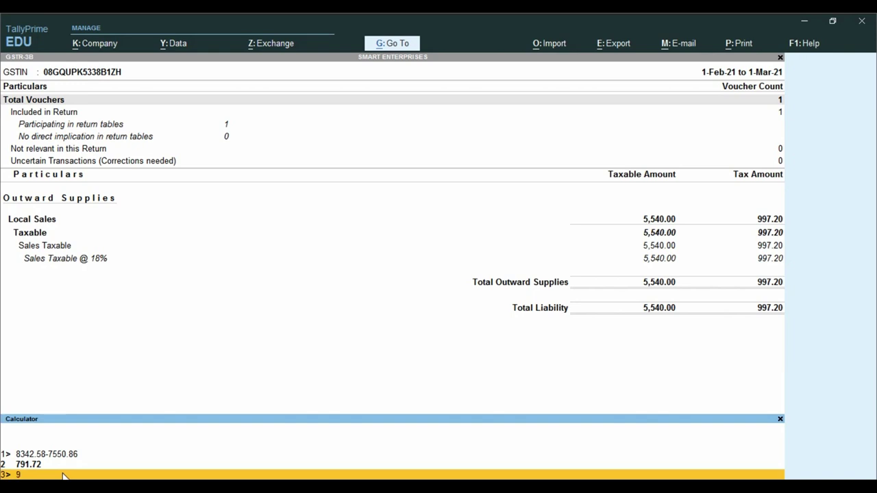